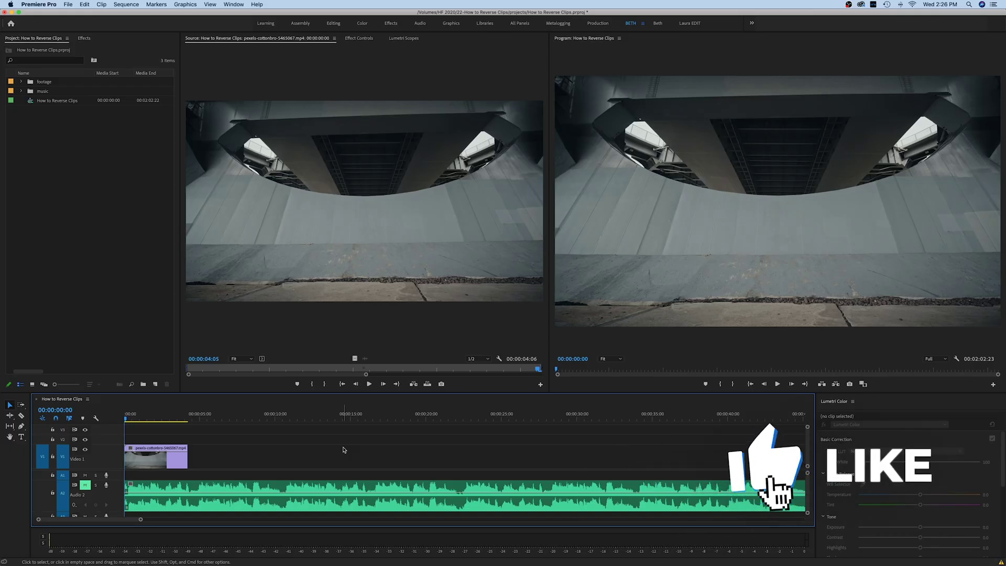
# - Apply Reverse Speed at 100% to the BMX clip on Video 1 through Speed/Duration
pyautogui.press('space')
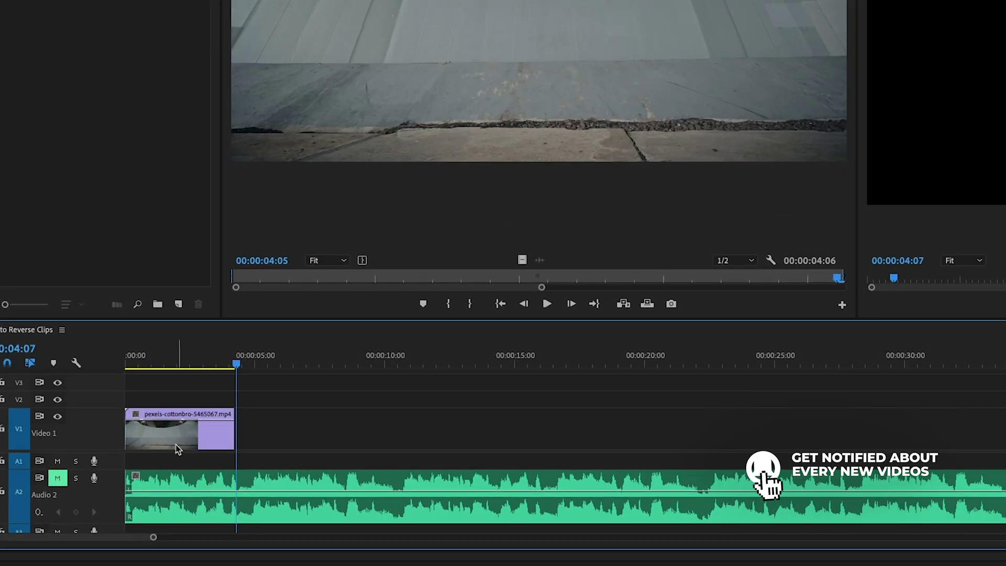
pyautogui.click(175, 444)
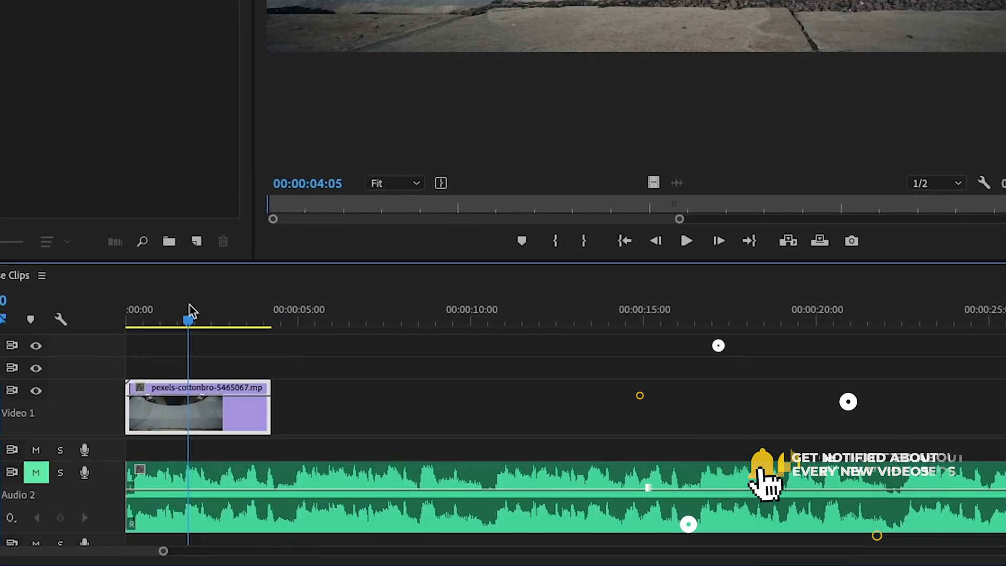
pyautogui.rightClick(240, 413)
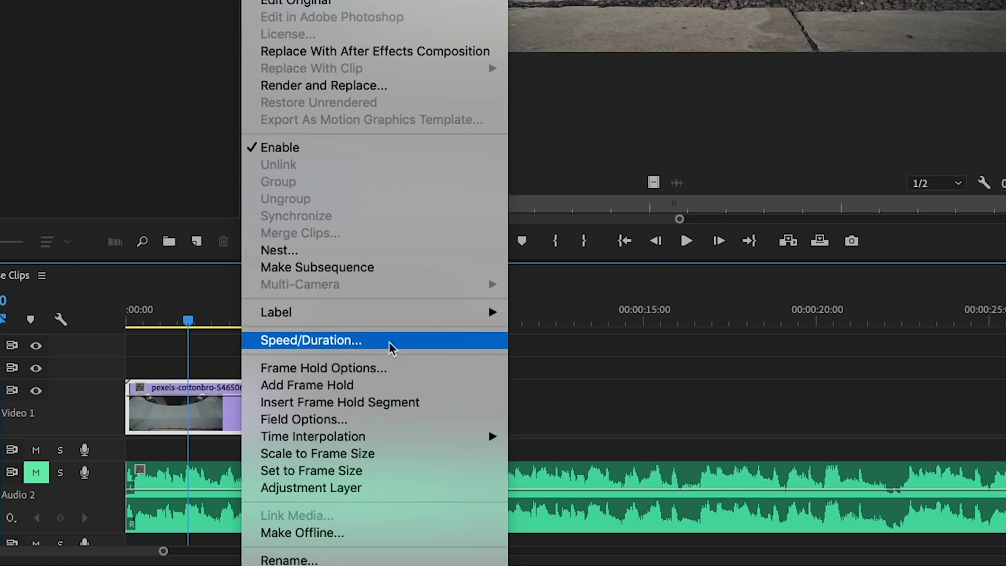
pyautogui.click(311, 340)
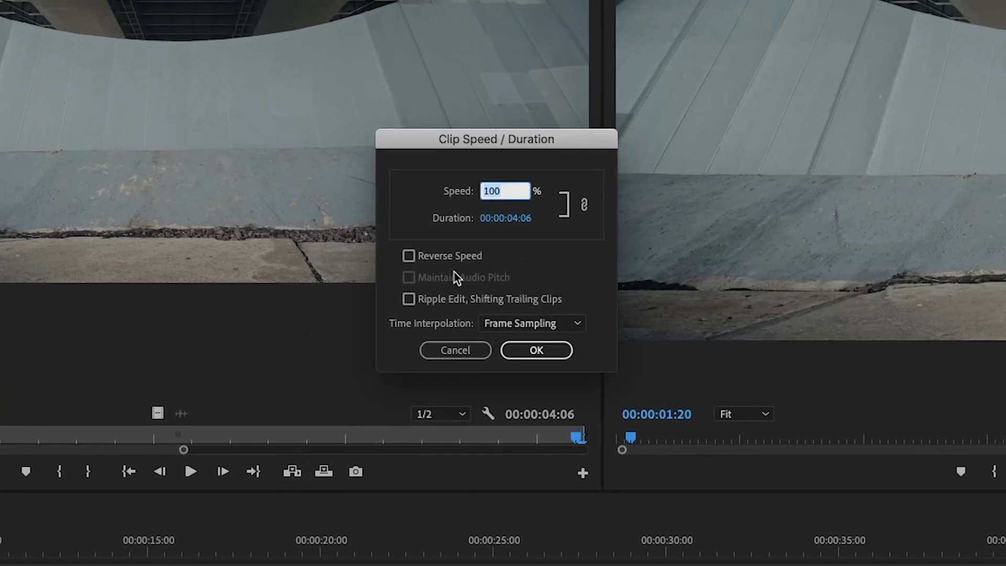
pyautogui.click(409, 257)
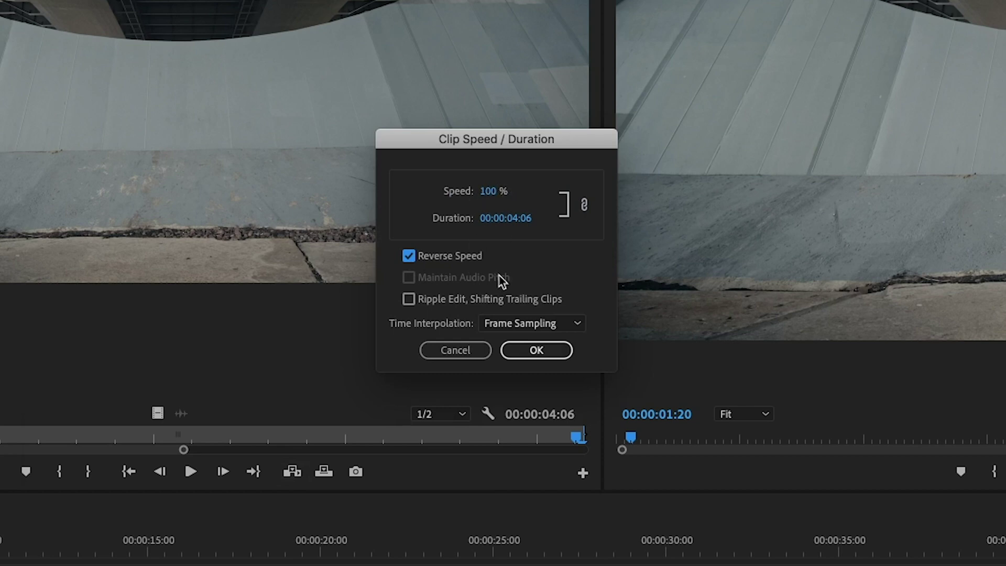
pyautogui.click(542, 358)
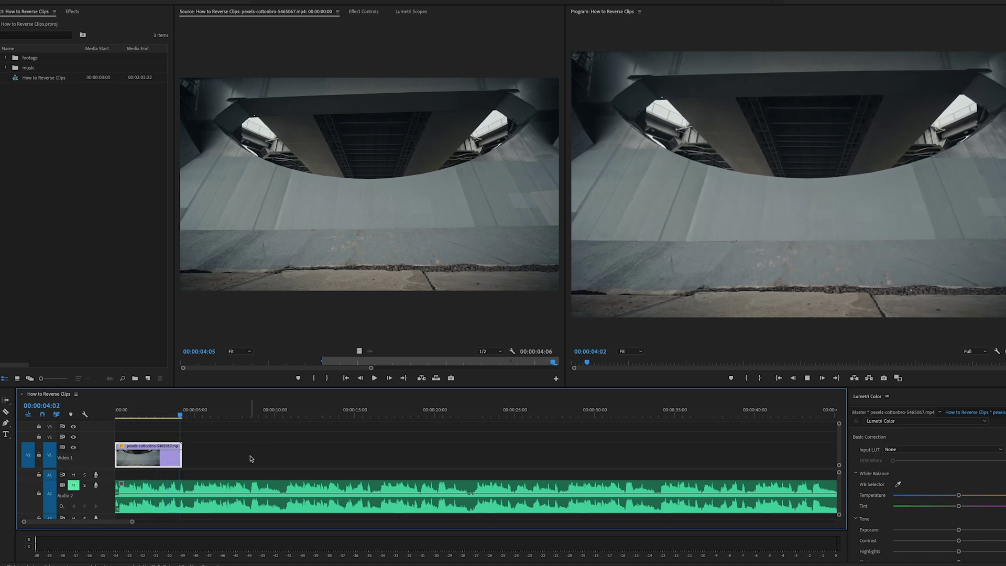
# - Deselect the reversed clip and scrub the playhead back to the sequence start to preview it
pyautogui.click(250, 458)
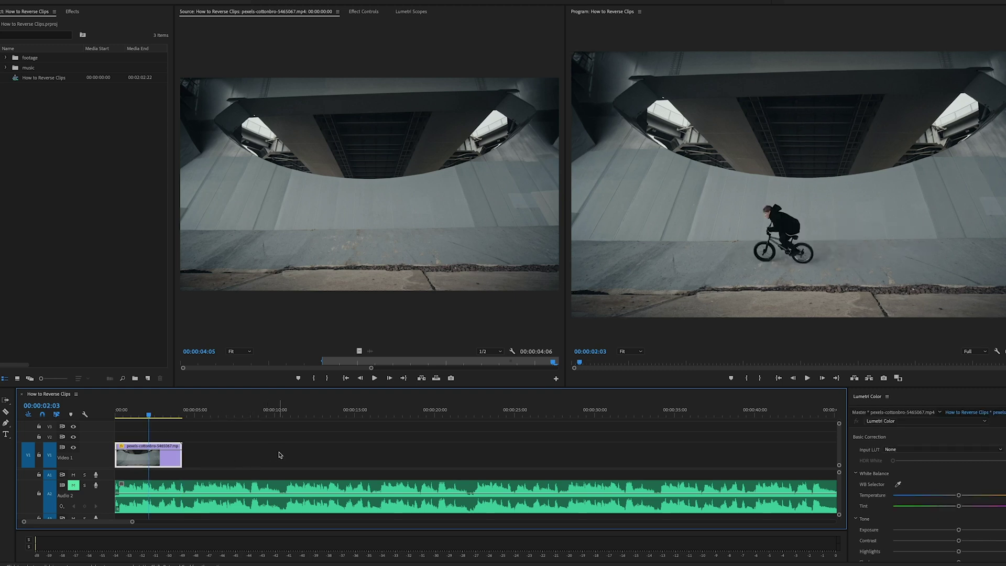
pyautogui.moveTo(149, 414)
pyautogui.mouseDown()
pyautogui.moveTo(106, 417)
pyautogui.moveTo(150, 414)
pyautogui.moveTo(142, 414)
pyautogui.mouseUp()
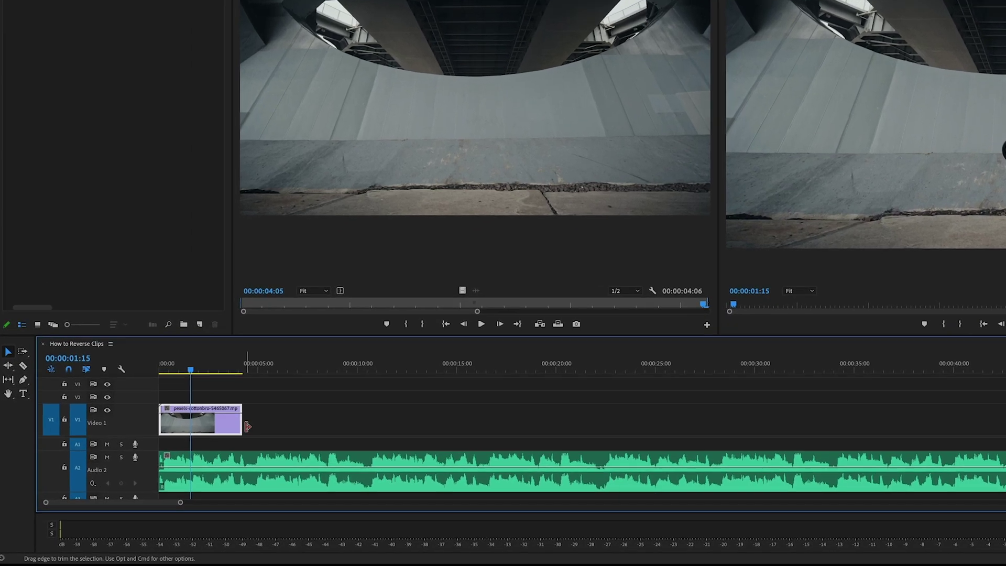
# - Undo a trial trim, then split the BMX clip with the Razor at 00:00:01:15
pyautogui.moveTo(181, 454); pyautogui.dragTo(140, 454)
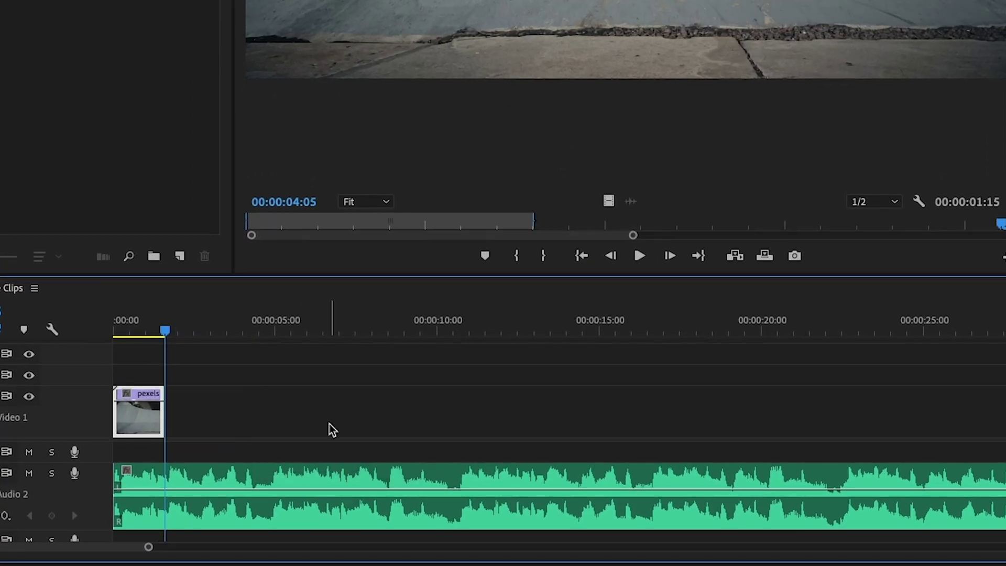
pyautogui.hotkey('ctrl', 'z')
pyautogui.press('c')
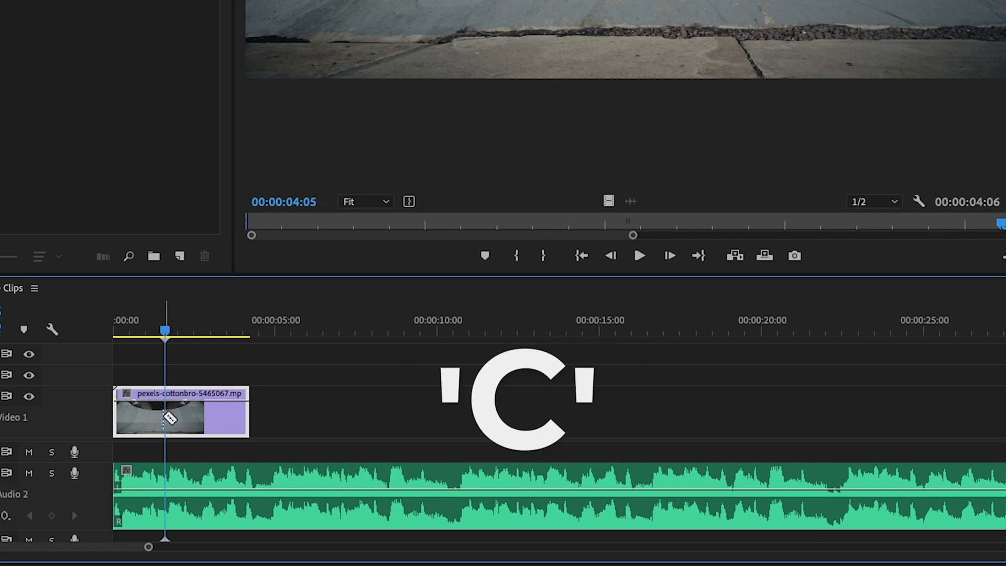
pyautogui.click(165, 419)
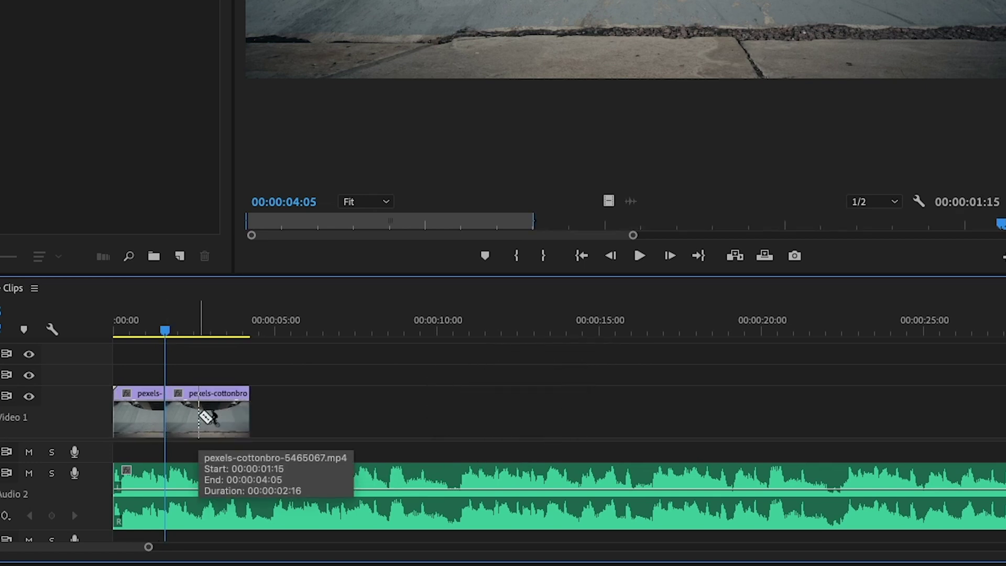
# - Delete the section after the cut and play back the shortened clip
pyautogui.press('v')
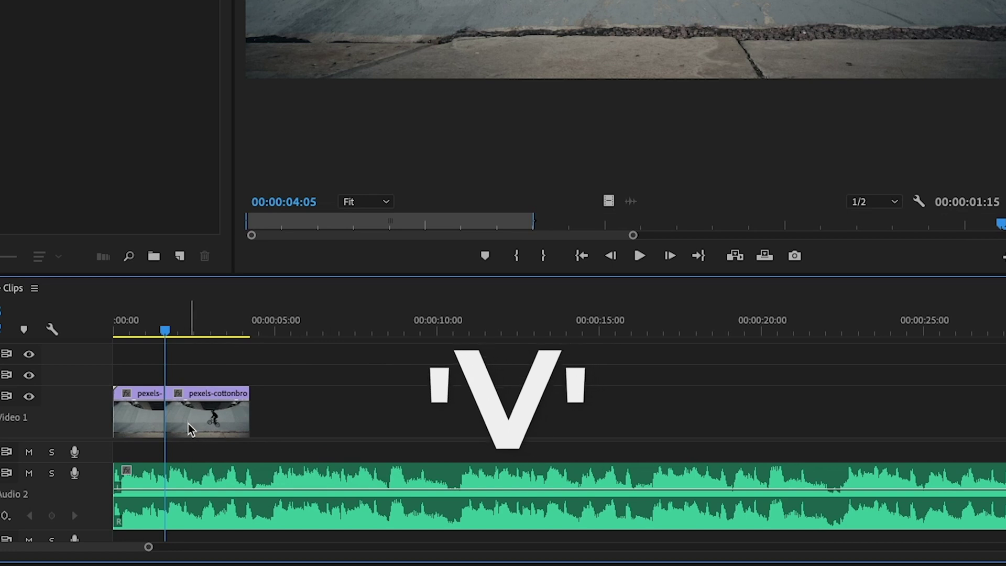
pyautogui.click(208, 428)
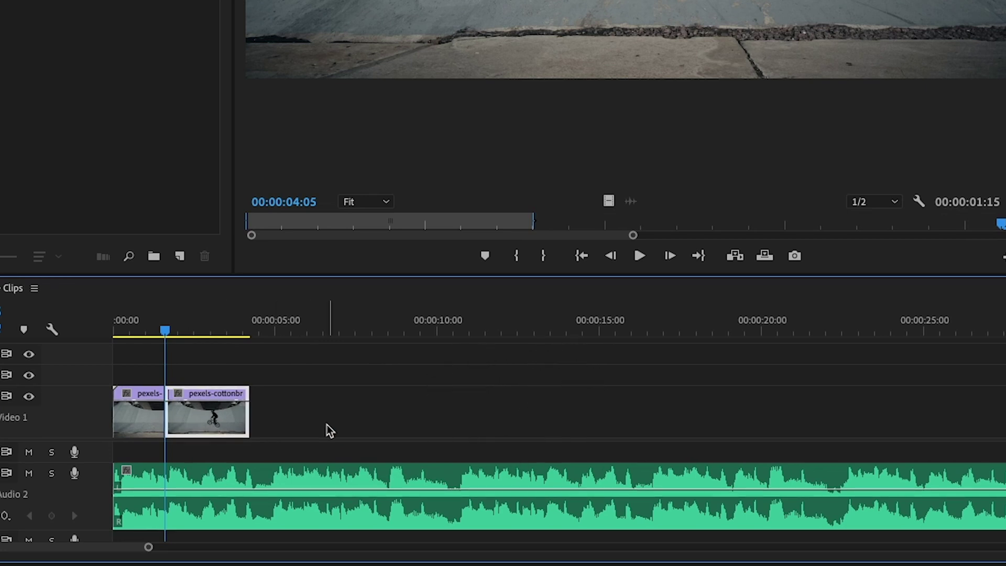
pyautogui.press('Delete')
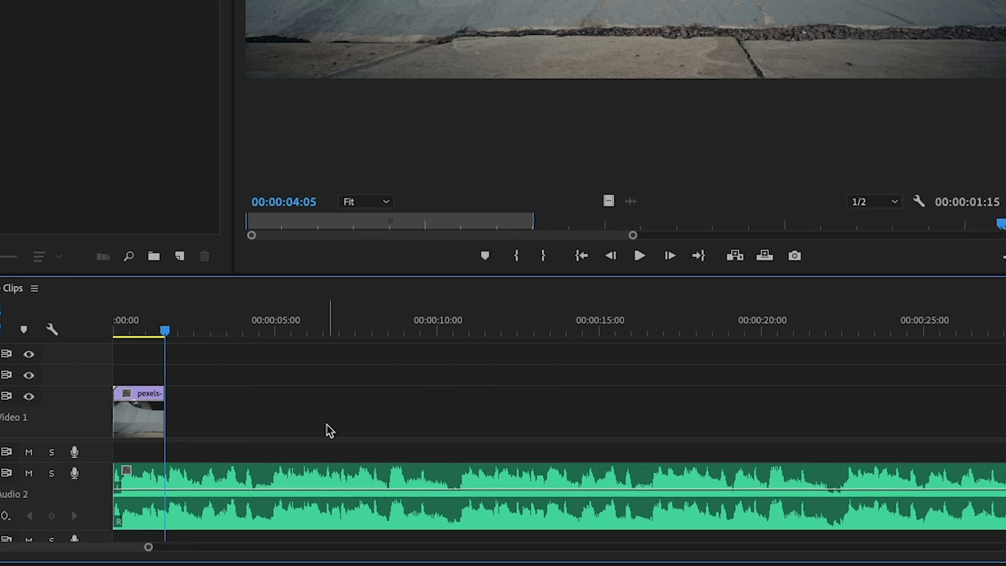
pyautogui.press('=')
pyautogui.press('=')
pyautogui.press('=')
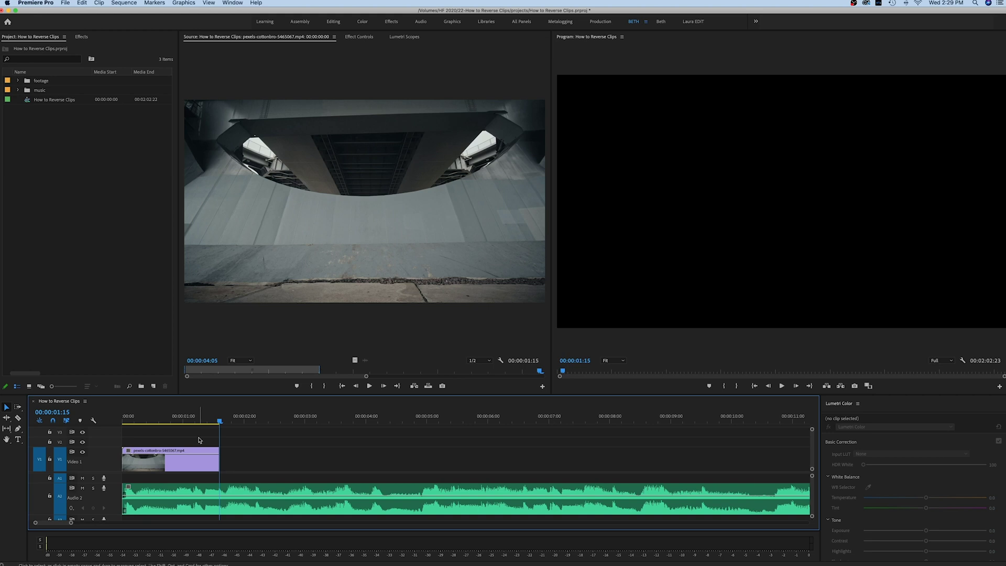
pyautogui.click(212, 455)
pyautogui.press('space')
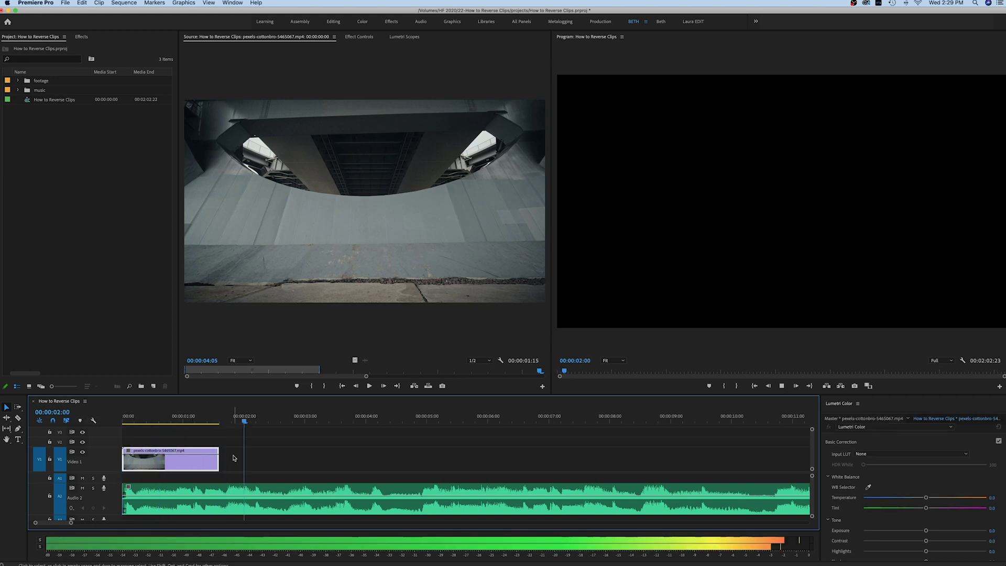
# - Alt-drag a duplicate of the shortened clip directly after it and move the playhead into the copy
pyautogui.press('space')
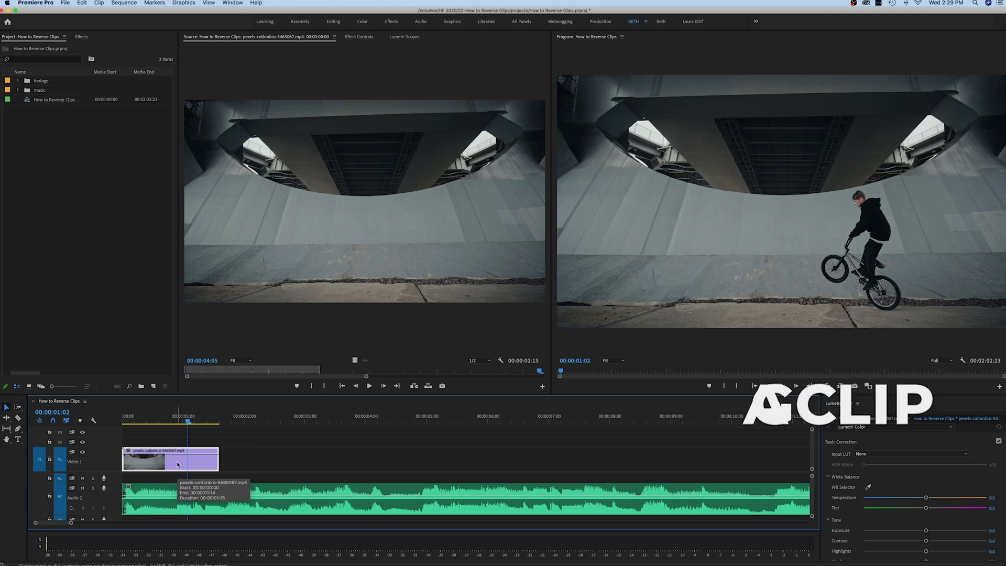
pyautogui.moveTo(178, 464); pyautogui.dragTo(262, 468)
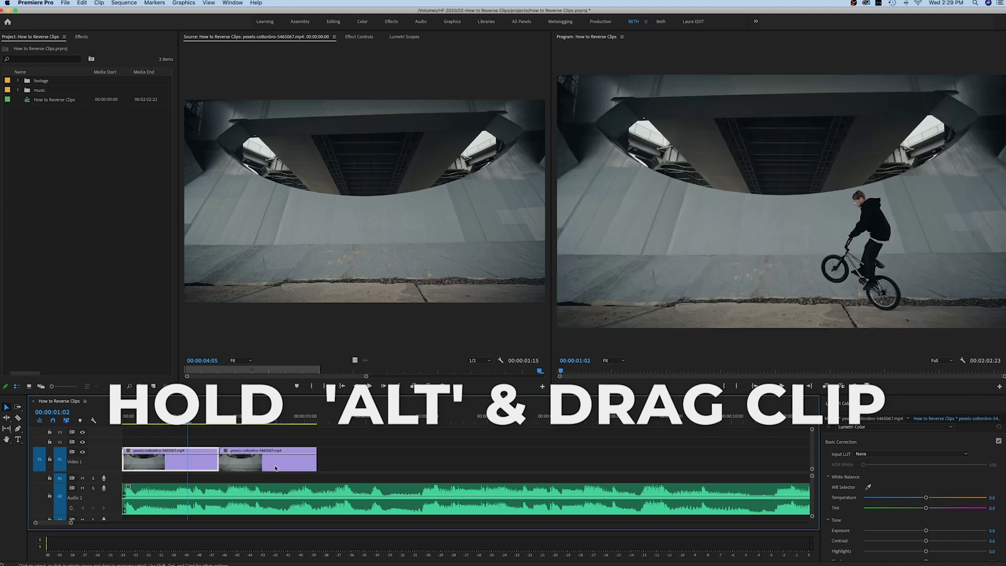
pyautogui.click(255, 422)
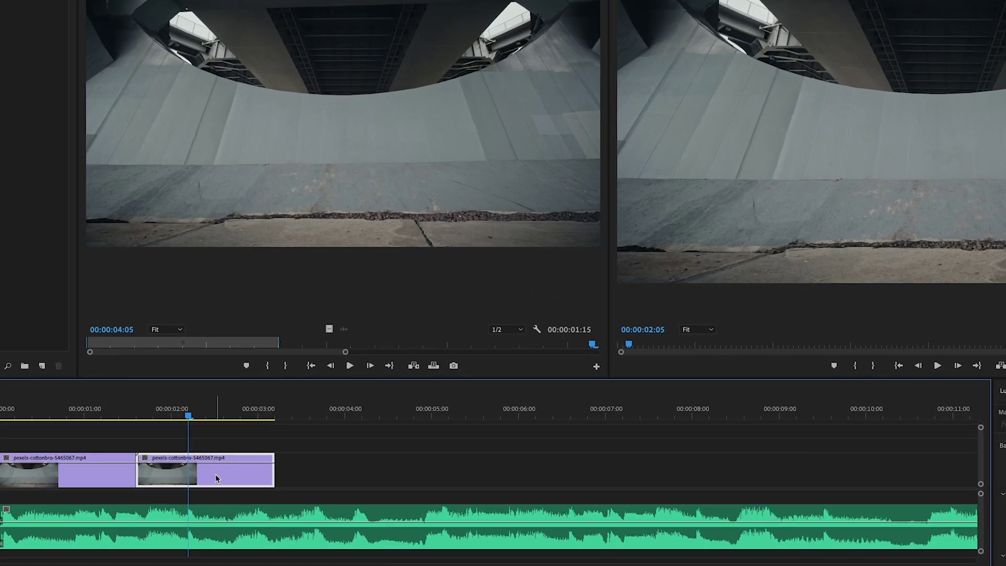
# - Apply Reverse Speed to the second clip copy via Speed/Duration
pyautogui.rightClick(273, 464)
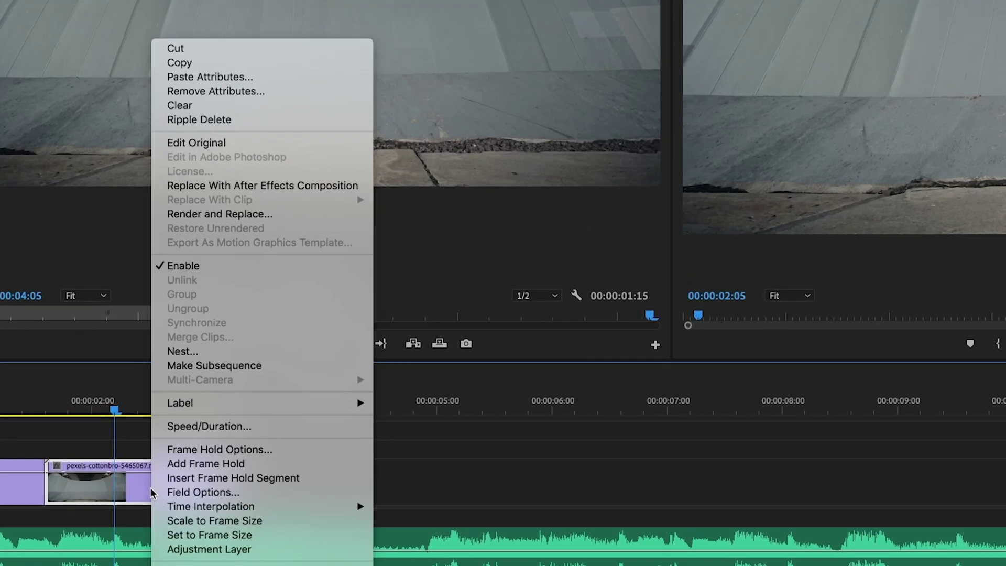
pyautogui.click(251, 427)
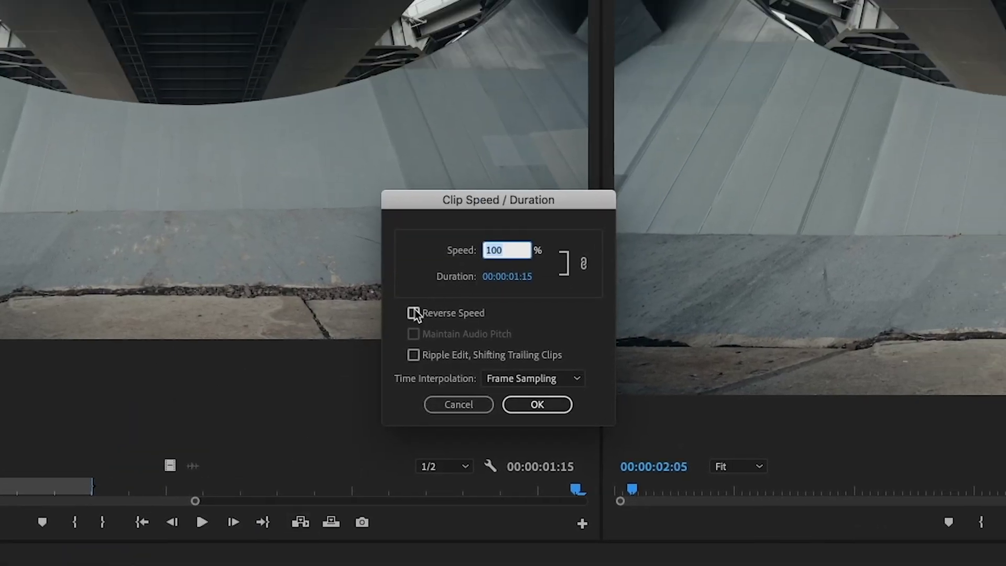
pyautogui.click(414, 313)
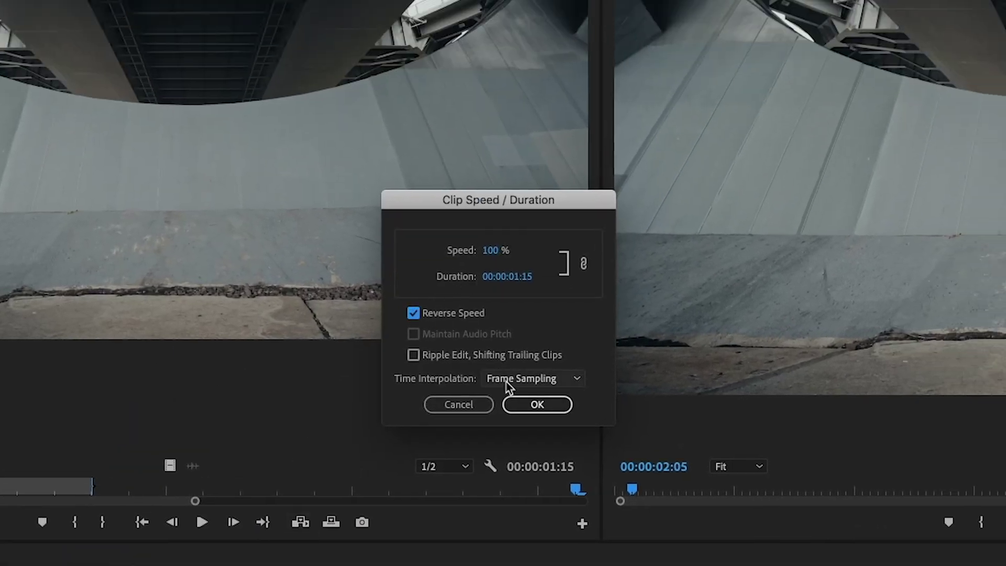
pyautogui.click(533, 405)
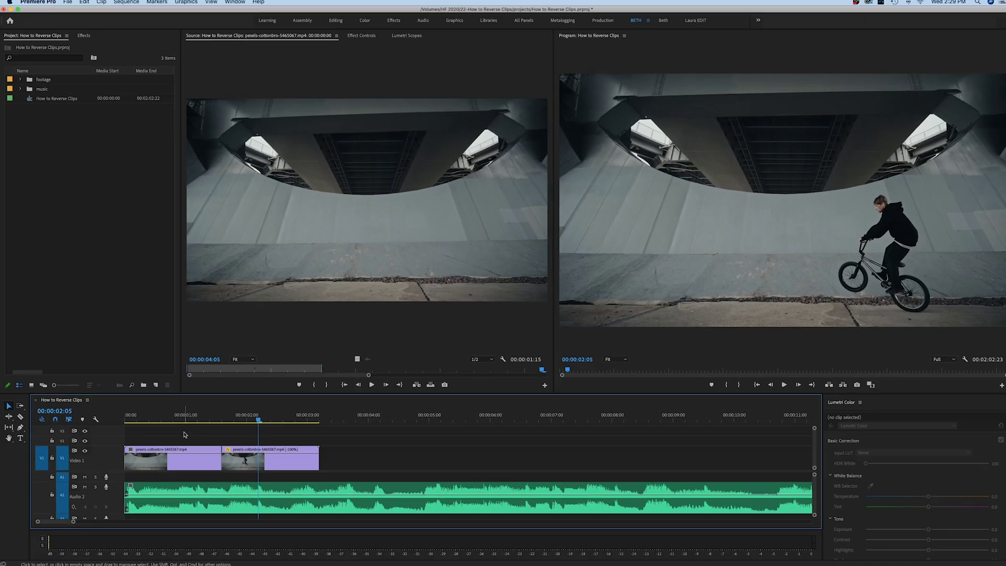
# - Play both clips from the sequence start, zoom the timeline out and replay
pyautogui.click(194, 458)
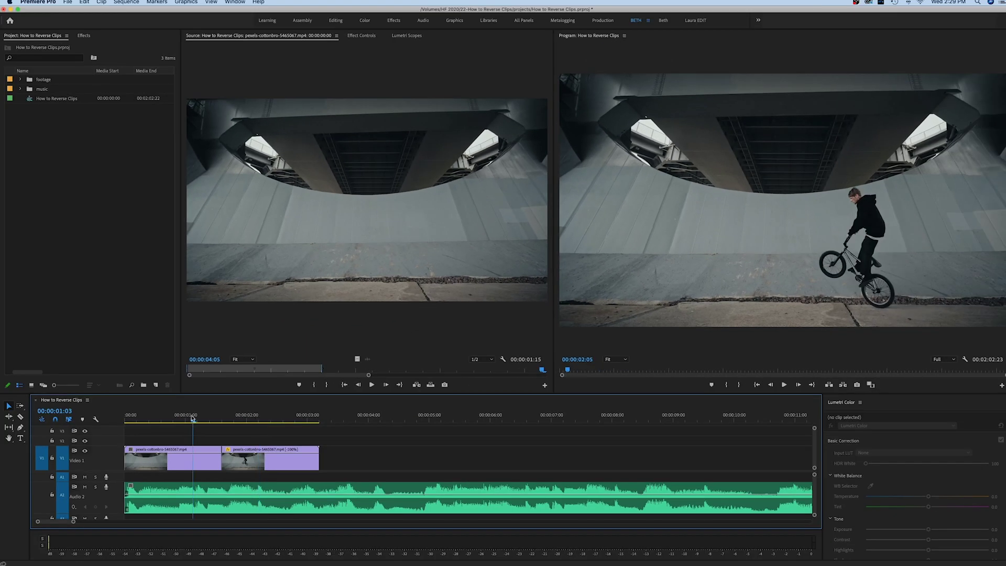
pyautogui.press('Home')
pyautogui.press('space')
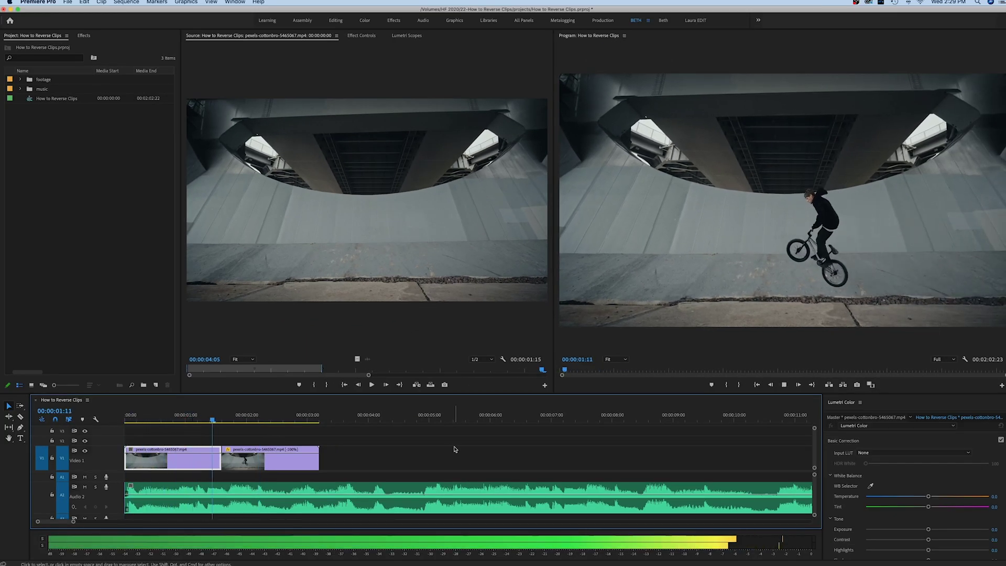
pyautogui.press('space')
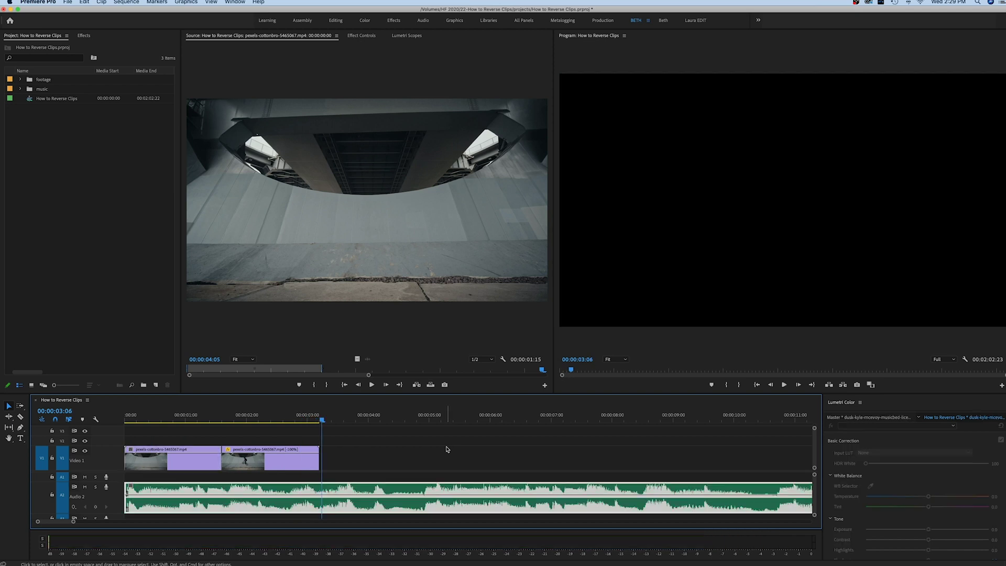
pyautogui.click(386, 455)
pyautogui.press('-')
pyautogui.press('-')
pyautogui.press('-')
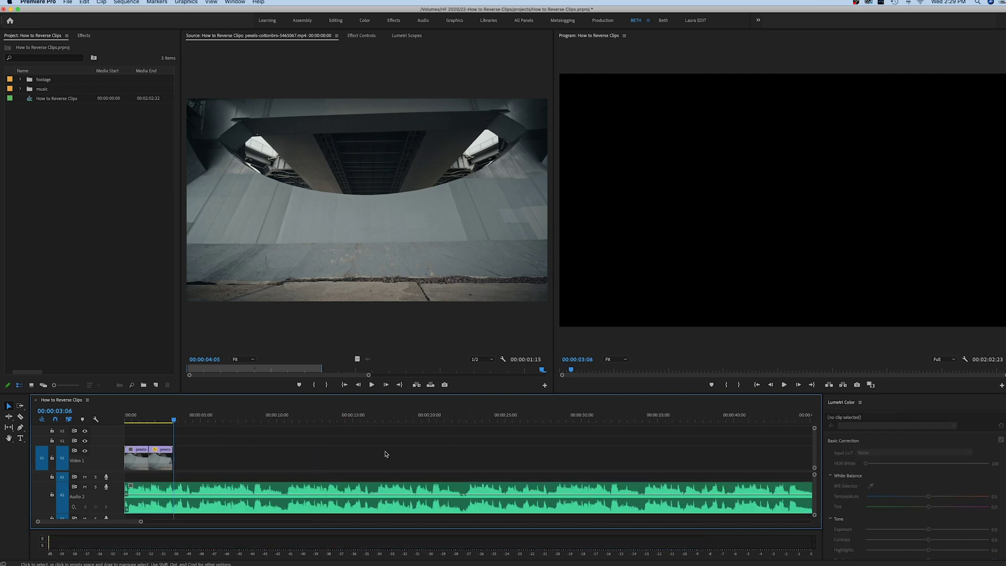
pyautogui.press('XF86MonBrightnessUp')
pyautogui.press('Home')
pyautogui.press('space')
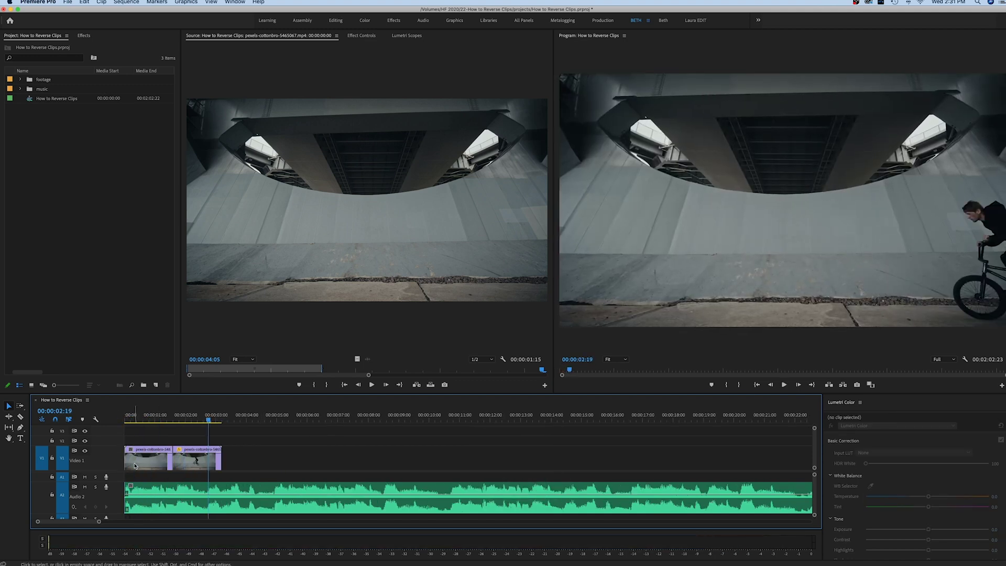
# - Alt-drag a copy of the first Video 1 clip to around 00:00:05:00, leaving a gap, and select it
pyautogui.click(140, 463)
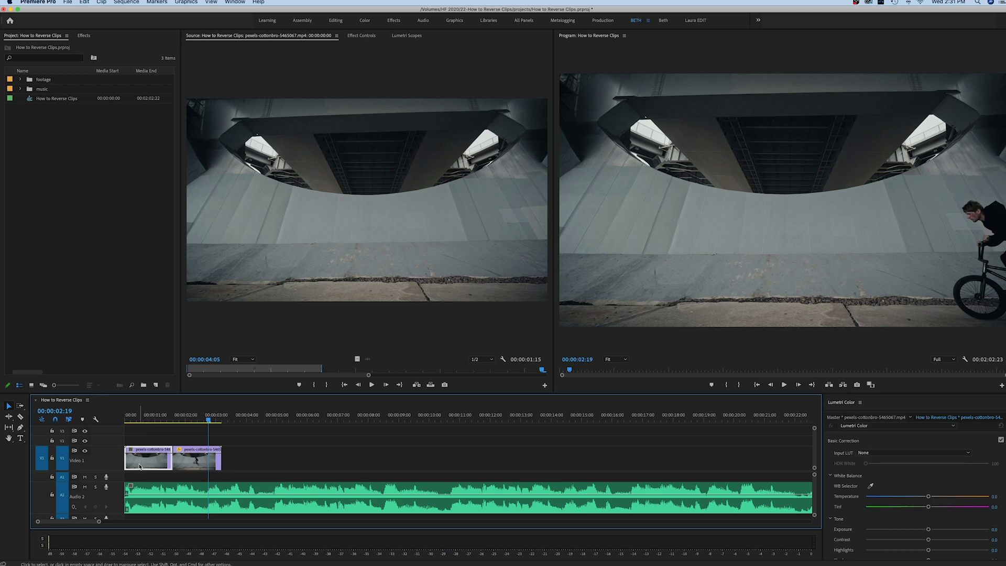
pyautogui.moveTo(140, 464); pyautogui.dragTo(288, 461)
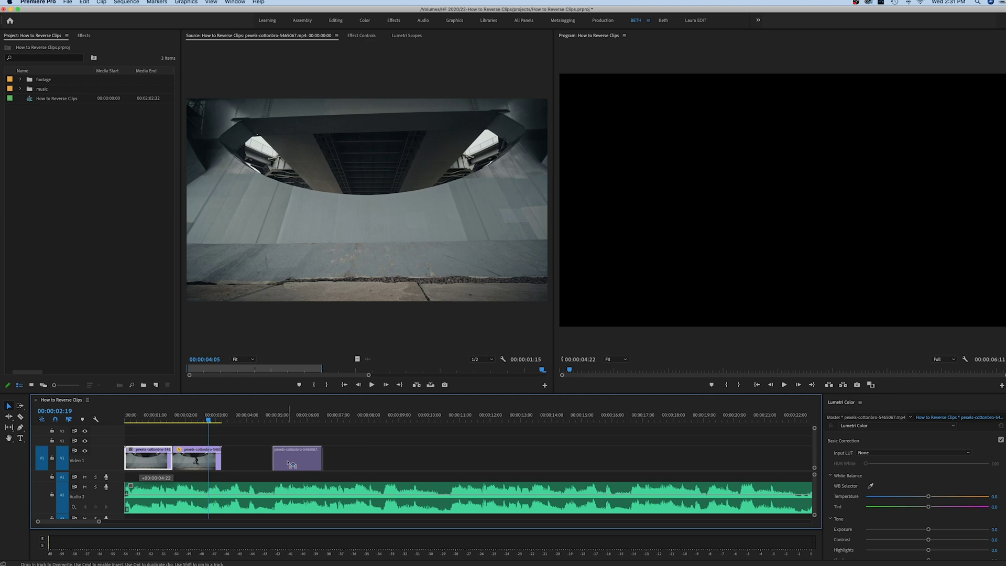
pyautogui.click(293, 417)
pyautogui.click(237, 454)
pyautogui.press('=')
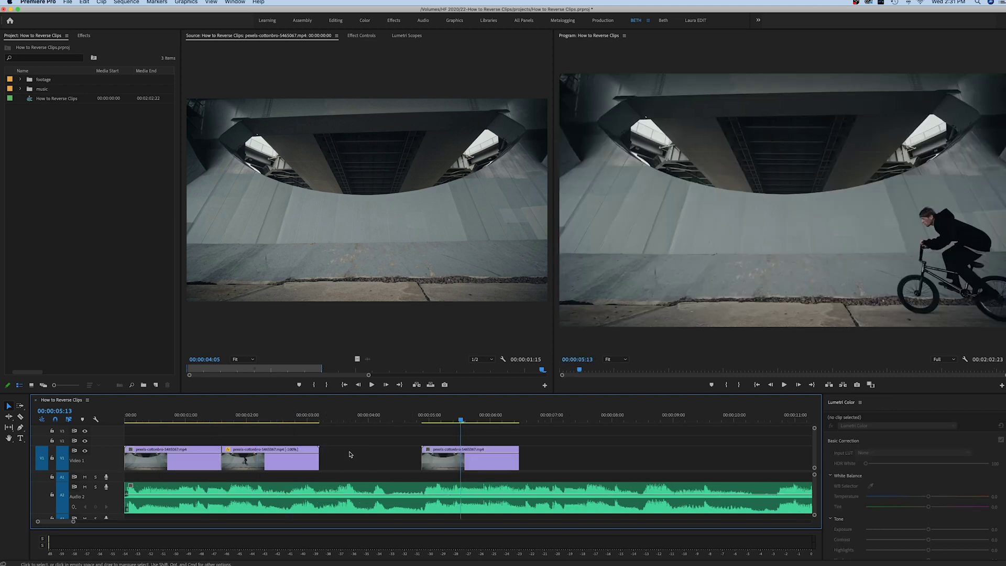
pyautogui.click(453, 468)
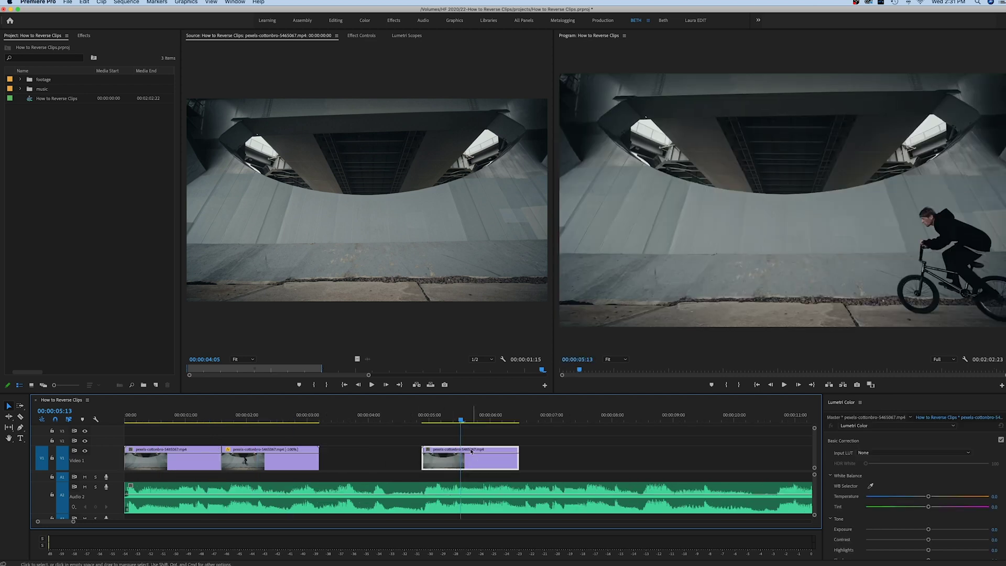
pyautogui.hscroll(3, 460, 459)
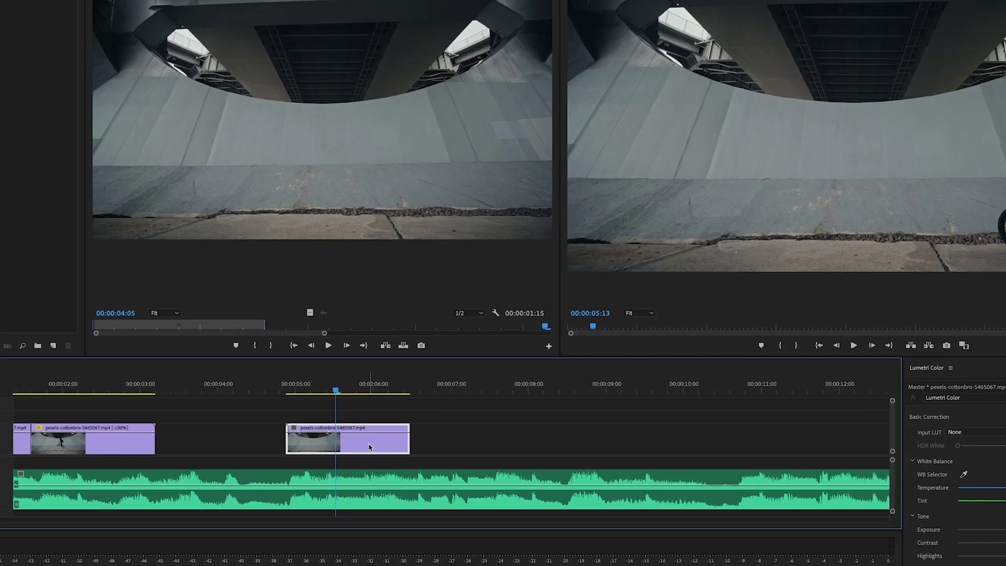
pyautogui.rightClick(403, 464)
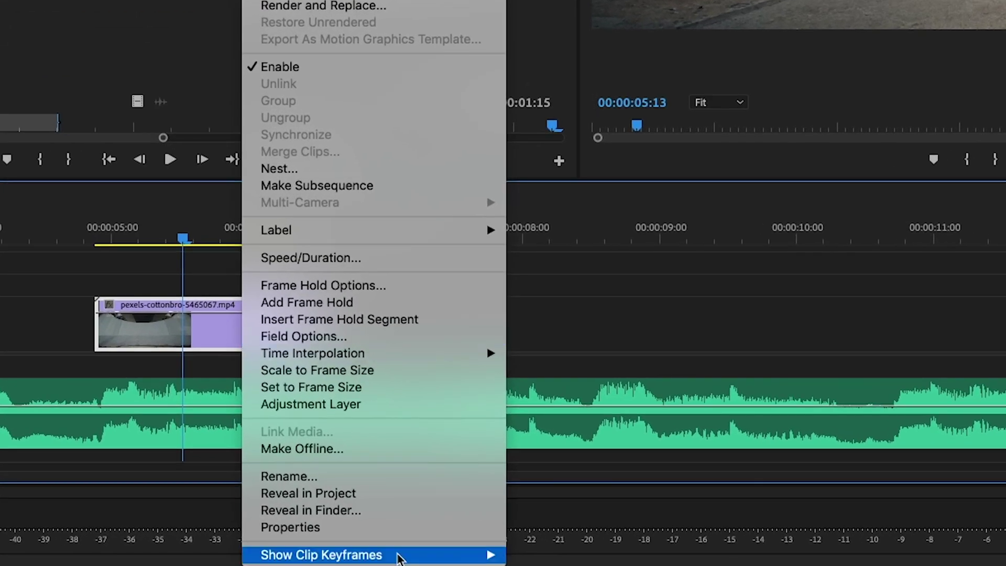
# - Show the copy's Time Remapping > Speed keyframes and move the playhead to the jump point
pyautogui.moveTo(401, 558)
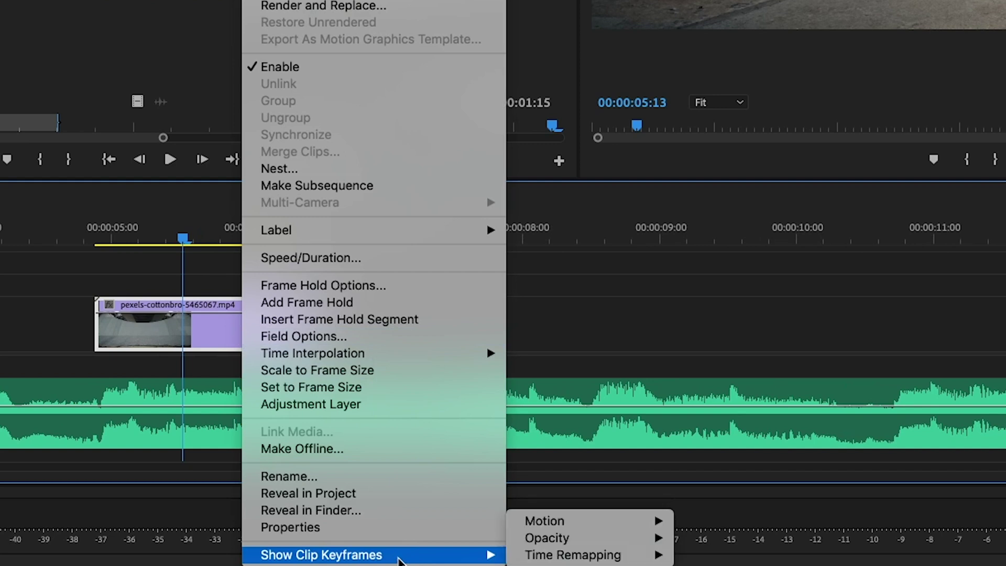
pyautogui.moveTo(582, 559)
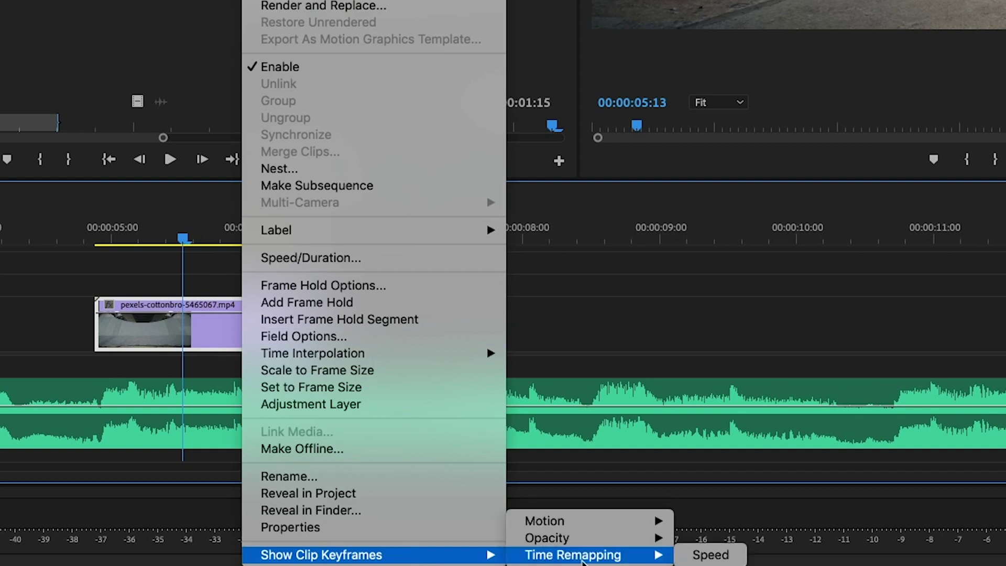
pyautogui.click(702, 558)
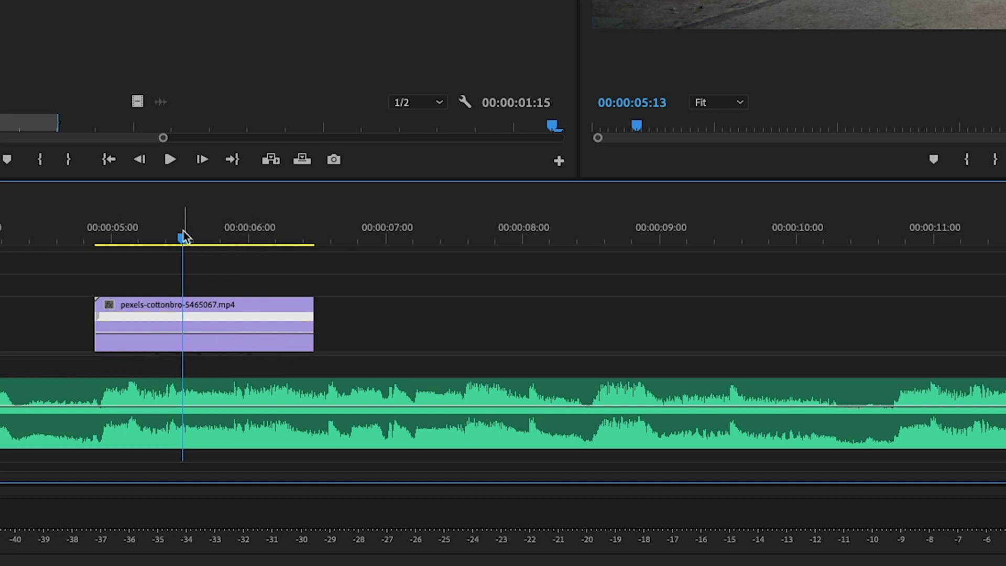
pyautogui.moveTo(184, 236); pyautogui.dragTo(287, 237)
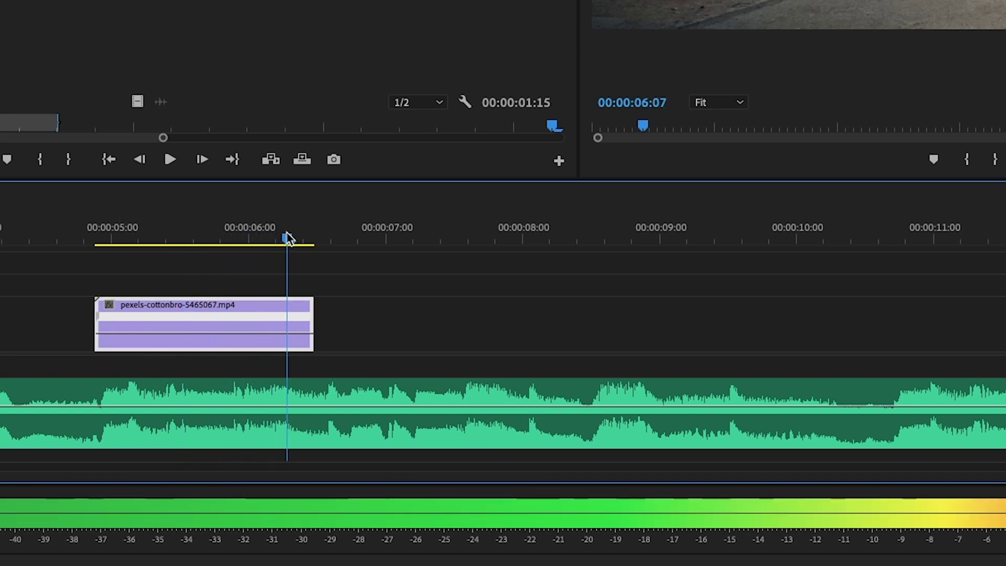
# - Add a speed keyframe at the jump point, raise the later section to 160%, and split it into a ramp
pyautogui.keyDown('super'); pyautogui.click(288, 341); pyautogui.keyUp('super')
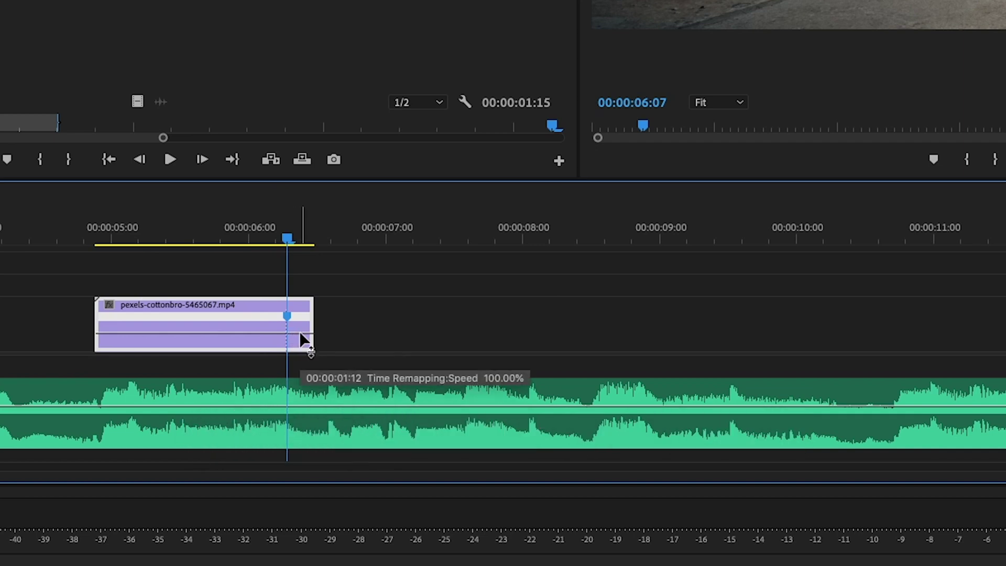
pyautogui.moveTo(300, 334); pyautogui.dragTo(300, 329)
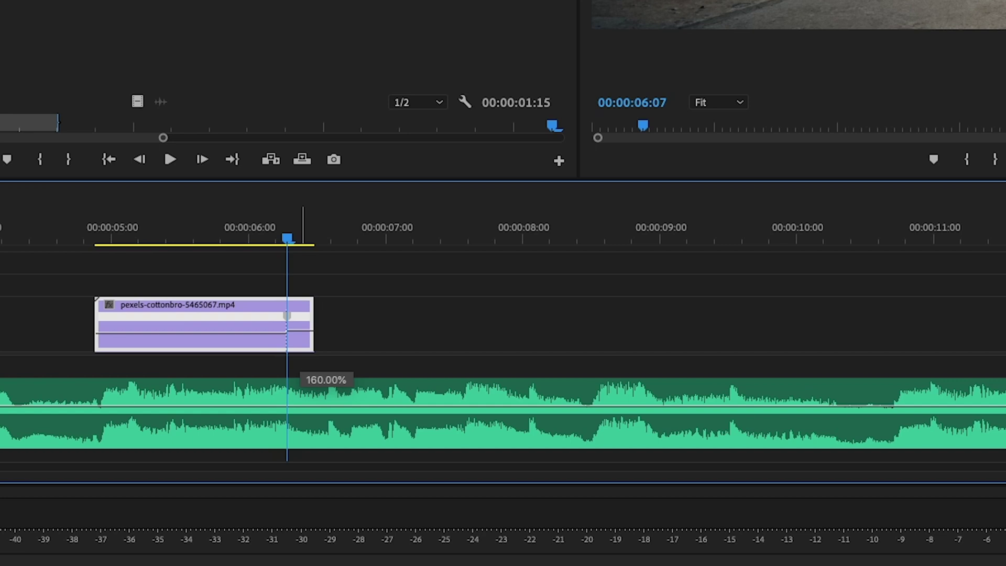
pyautogui.moveTo(313, 366); pyautogui.dragTo(302, 314)
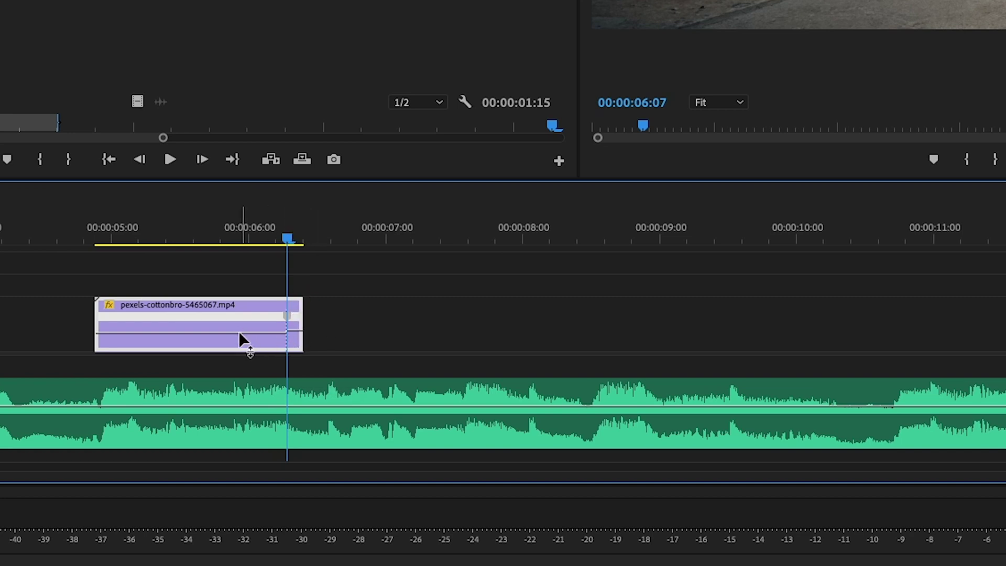
pyautogui.moveTo(238, 331); pyautogui.dragTo(239, 334)
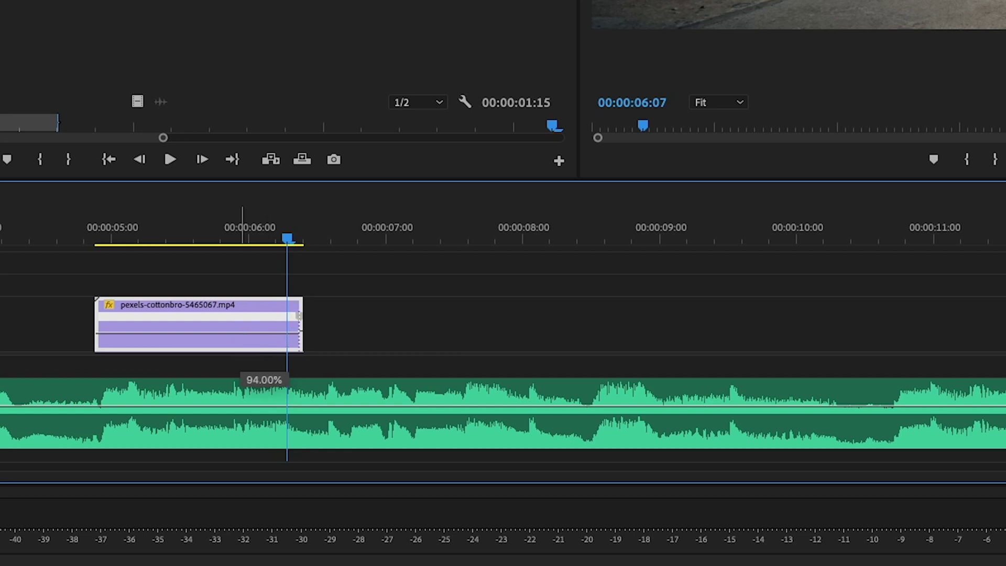
pyautogui.moveTo(239, 335)
pyautogui.mouseDown()
pyautogui.moveTo(286, 332)
pyautogui.moveTo(276, 333)
pyautogui.mouseUp()
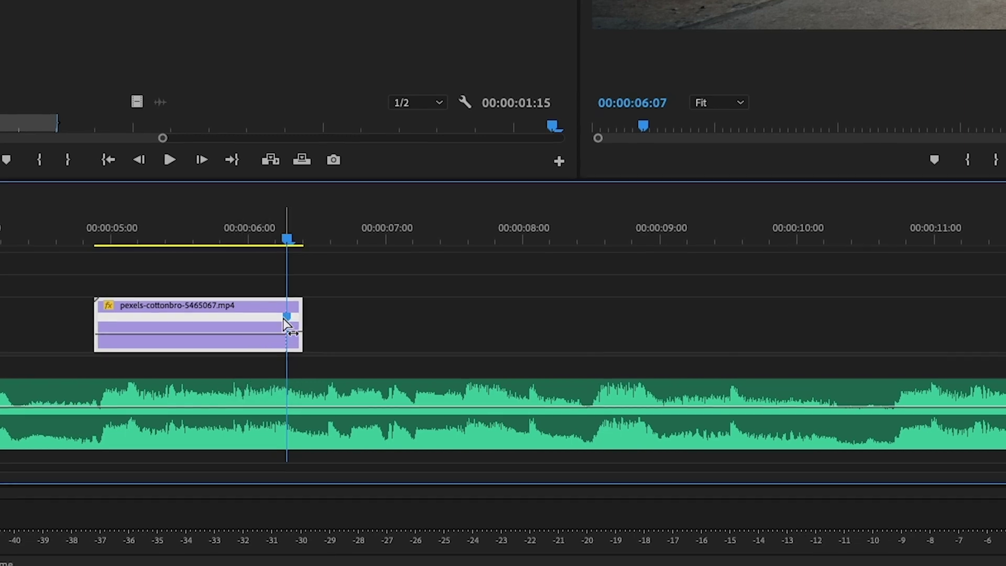
pyautogui.keyDown('ctrl'); pyautogui.click(286, 316); pyautogui.keyUp('ctrl')
pyautogui.moveTo(278, 318)
pyautogui.mouseDown()
pyautogui.moveTo(260, 322)
pyautogui.moveTo(301, 330)
pyautogui.moveTo(295, 321)
pyautogui.mouseUp()
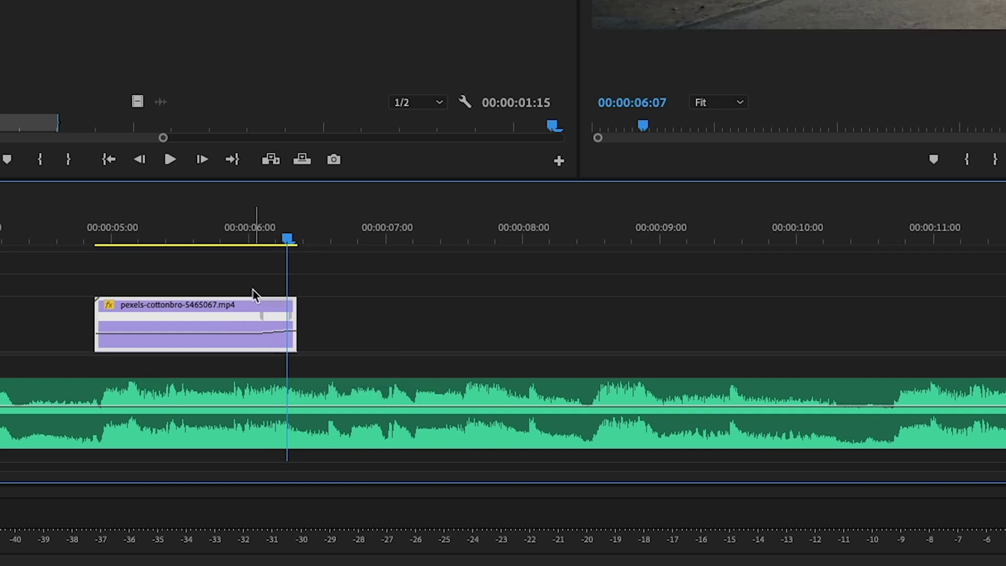
# - Preview the speed ramp, then place a copy of the ramped clip directly after it
pyautogui.click(106, 231)
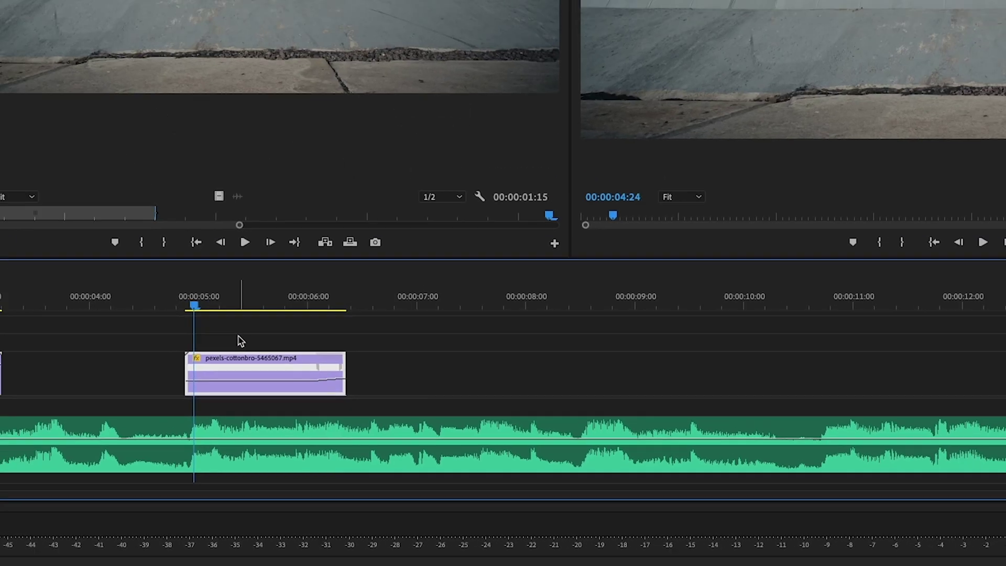
pyautogui.press('space')
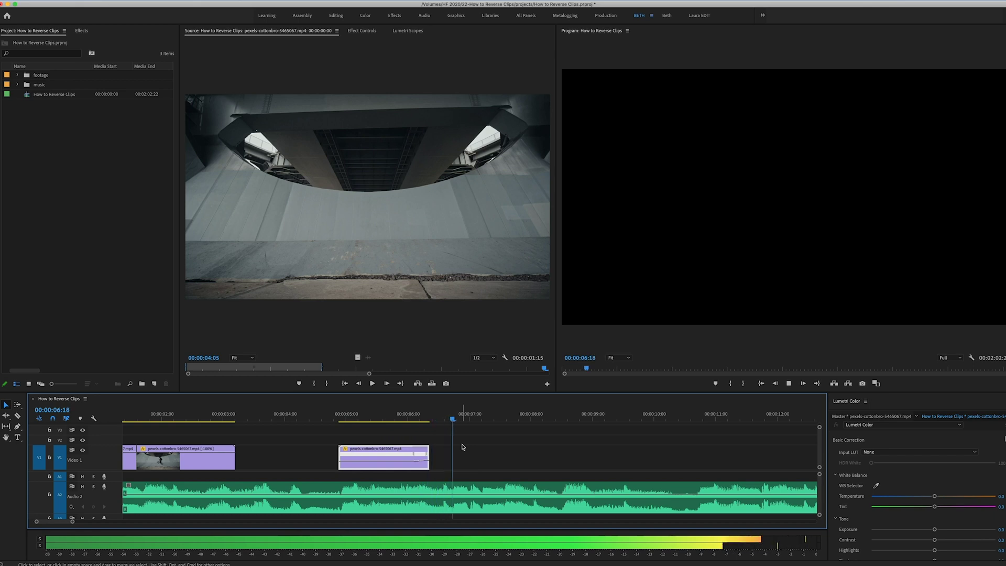
pyautogui.press('space')
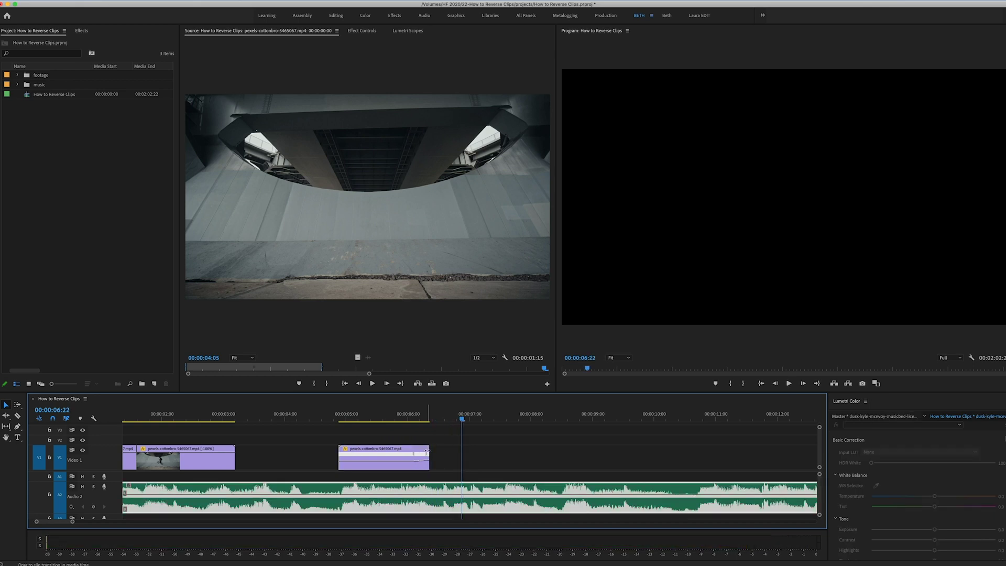
pyautogui.click(414, 416)
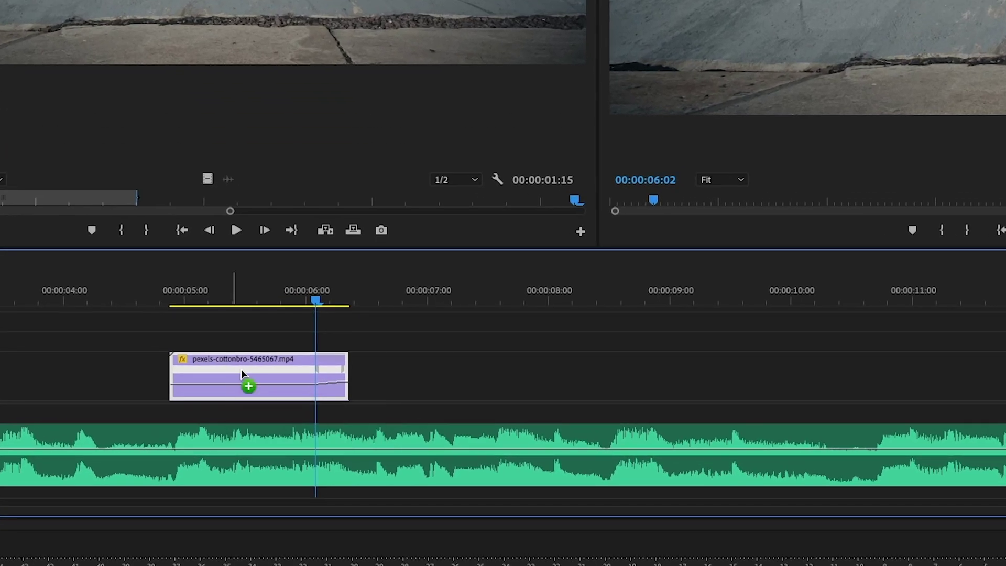
pyautogui.moveTo(372, 456); pyautogui.dragTo(441, 456)
pyautogui.moveTo(372, 375); pyautogui.dragTo(411, 373)
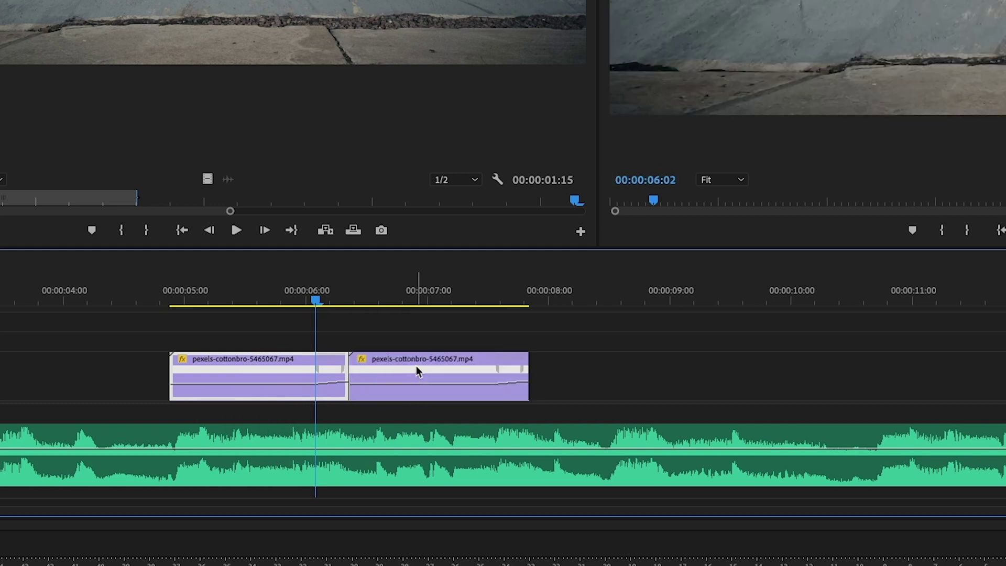
pyautogui.rightClick(416, 365)
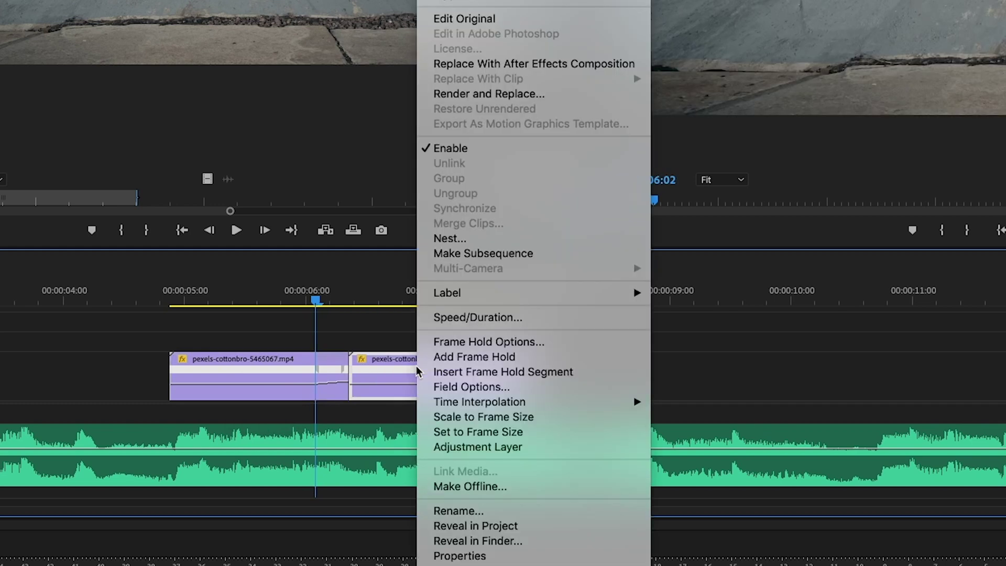
pyautogui.click(541, 320)
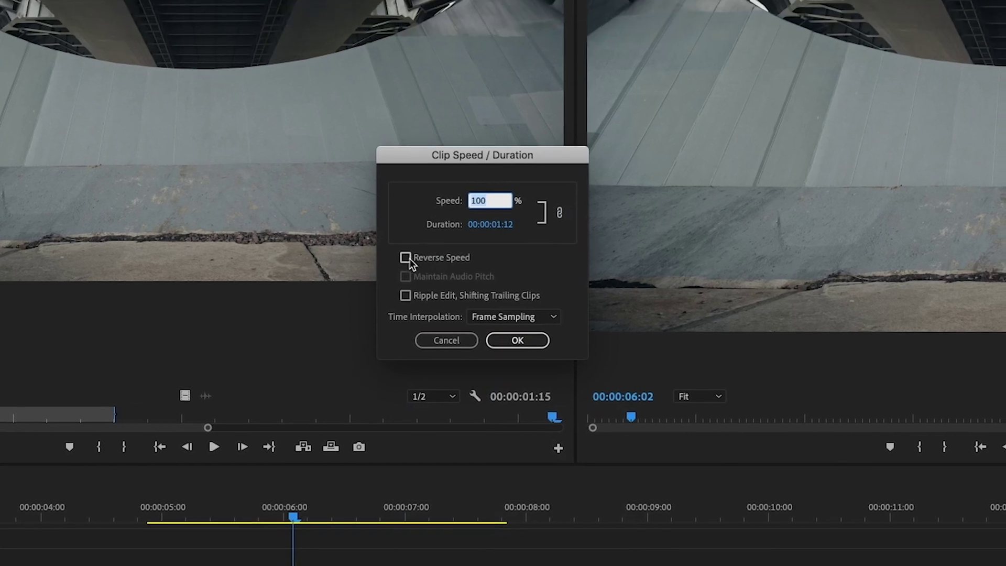
pyautogui.click(413, 191)
pyautogui.click(511, 274)
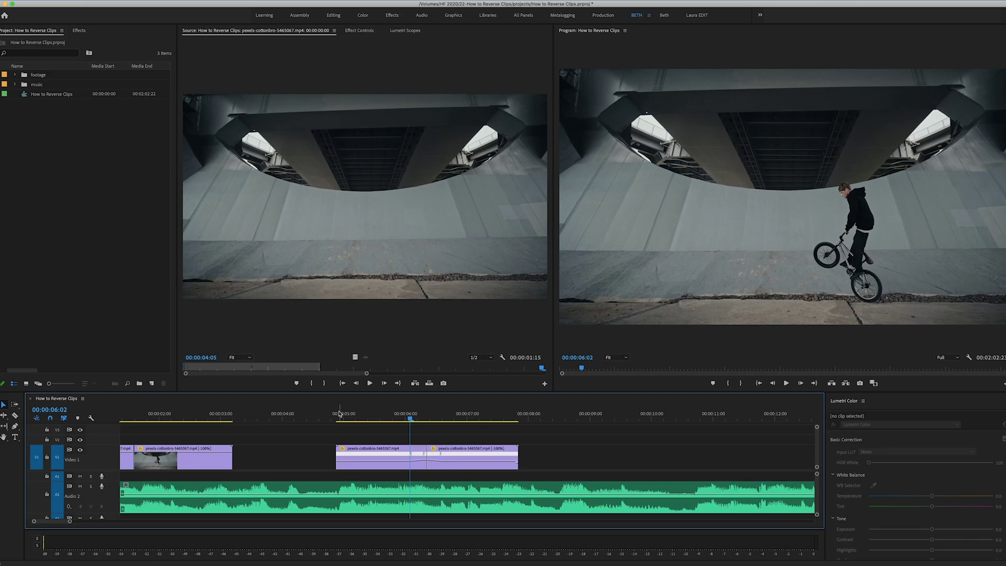
pyautogui.click(155, 511)
pyautogui.press('space')
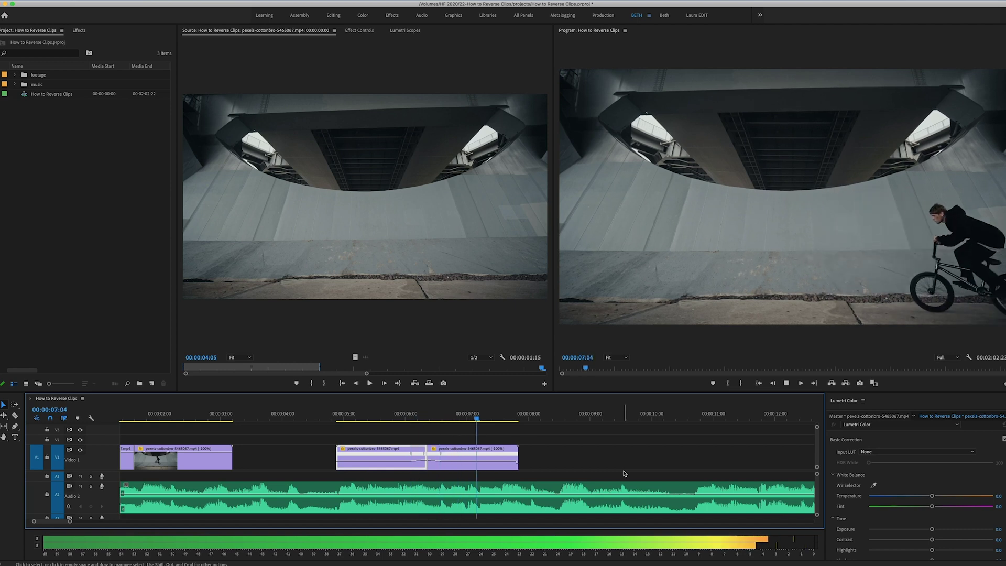
pyautogui.press('space')
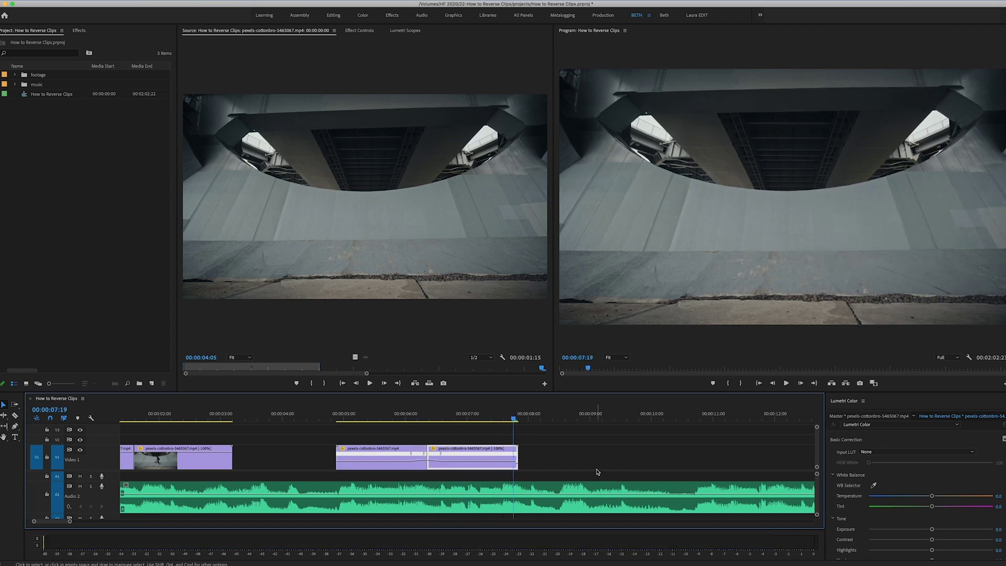
pyautogui.click(570, 456)
pyautogui.hscroll(-3, 237, 443)
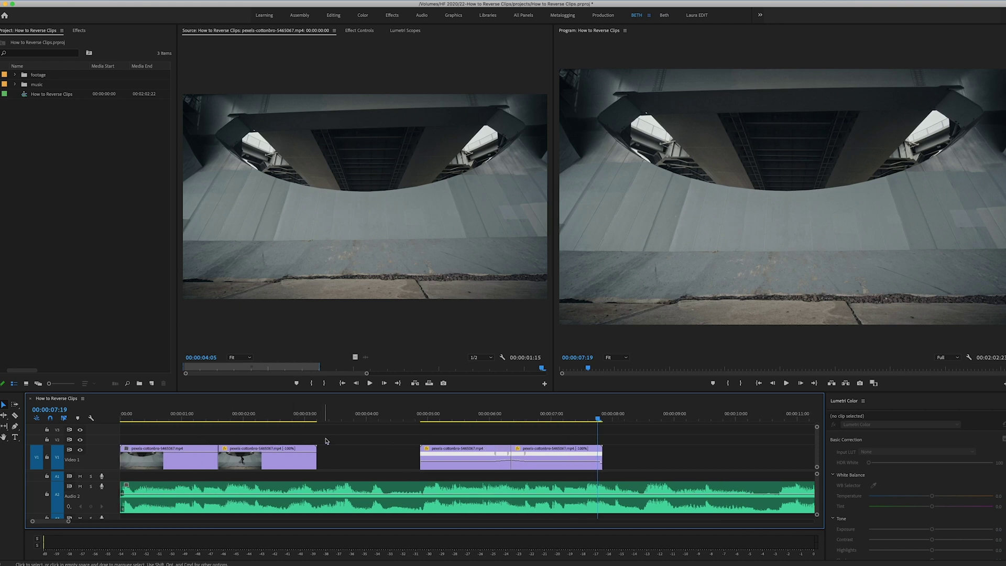
pyautogui.hscroll(3, 327, 441)
pyautogui.hscroll(1, 327, 441)
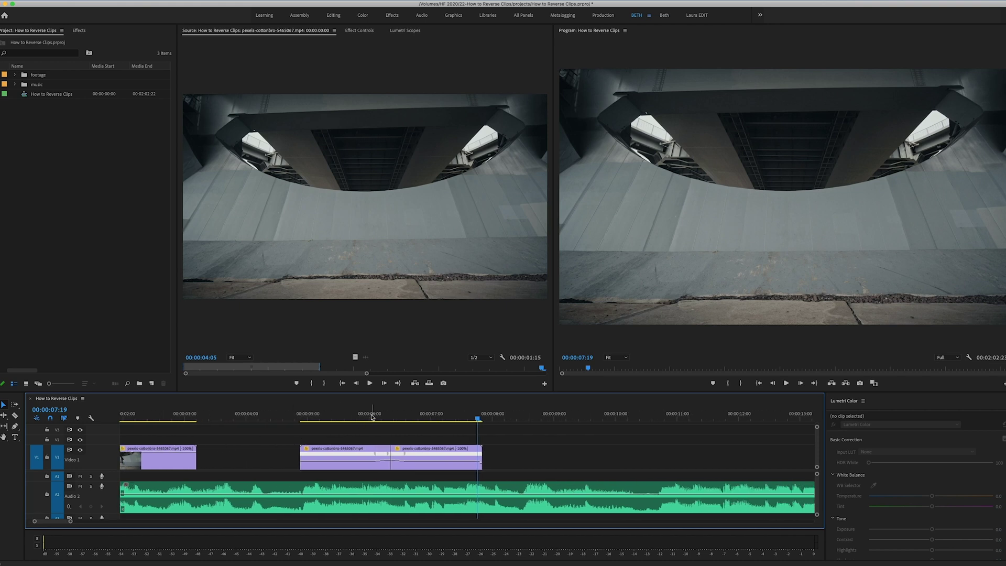
pyautogui.moveTo(373, 416); pyautogui.dragTo(472, 417)
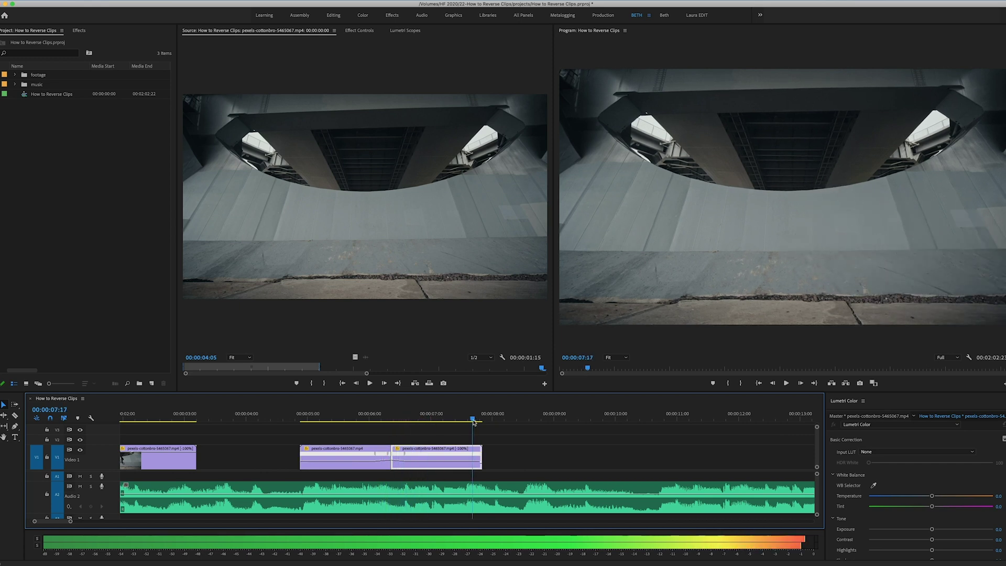
pyautogui.click(540, 449)
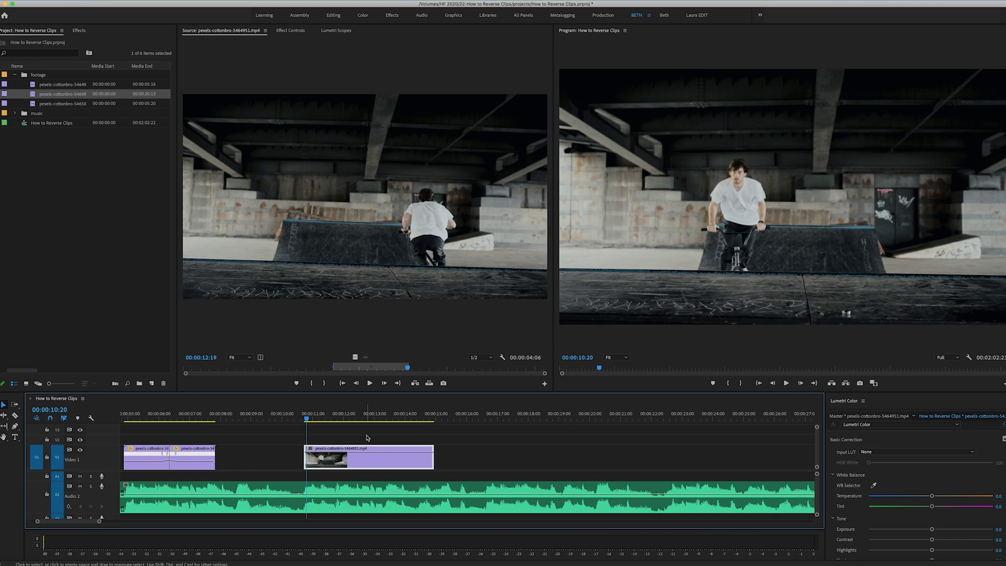
# - Trim pexels-cottonbro-5464951.mp4 to end at the jump peak, 00:00:13:02, and show its Speed line
pyautogui.moveTo(308, 417); pyautogui.dragTo(376, 417)
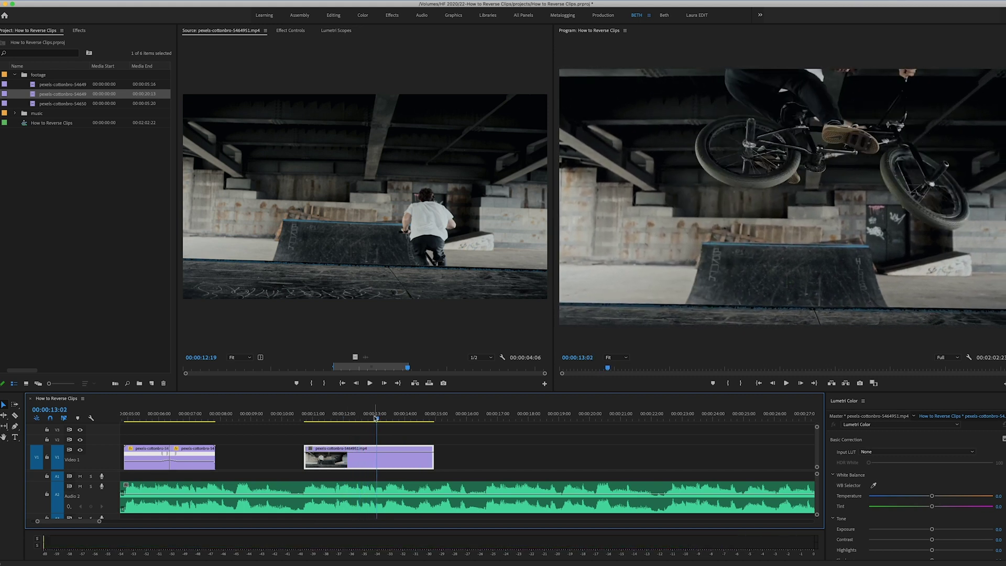
pyautogui.moveTo(434, 464); pyautogui.dragTo(376, 465)
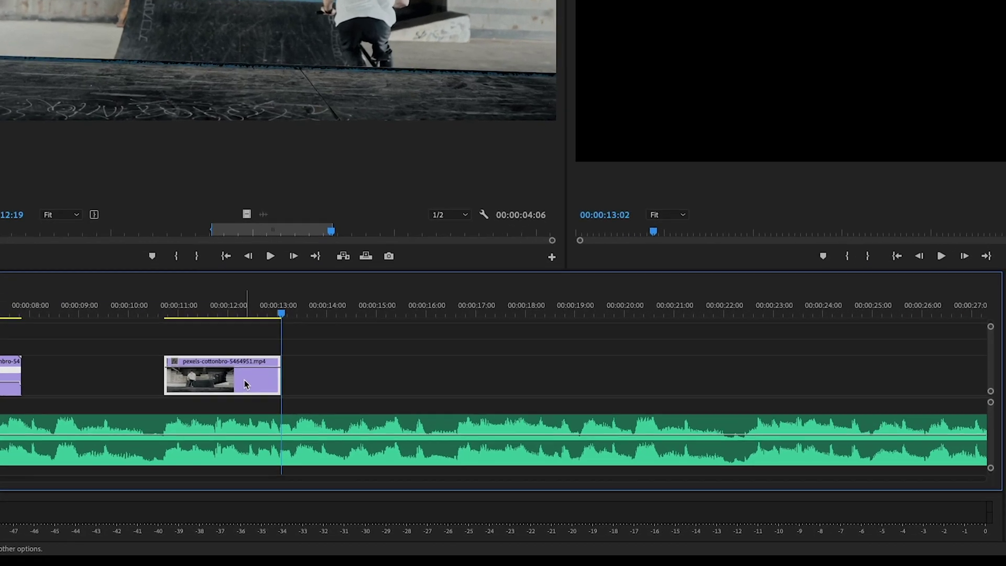
pyautogui.rightClick(244, 379)
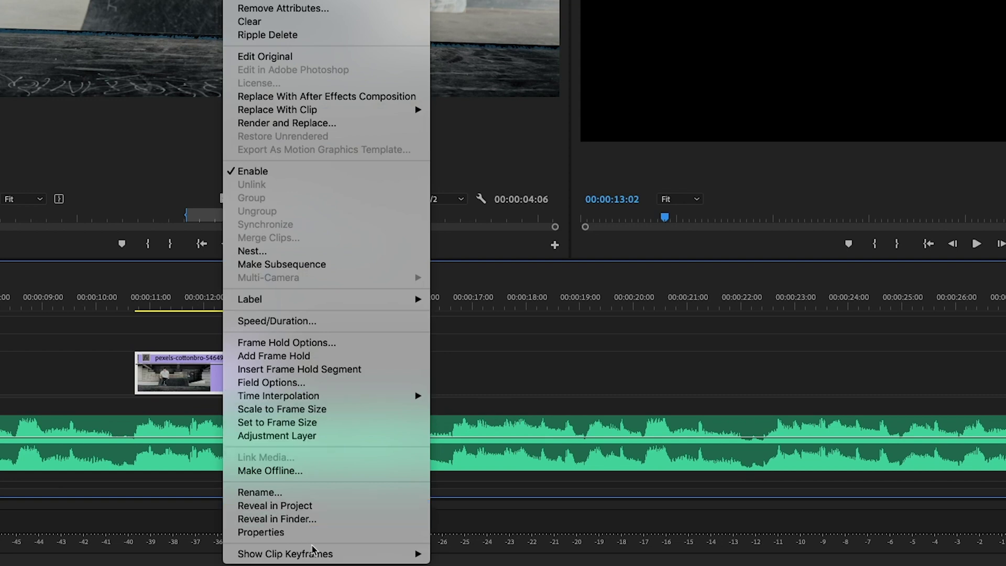
pyautogui.moveTo(347, 557)
pyautogui.moveTo(518, 556)
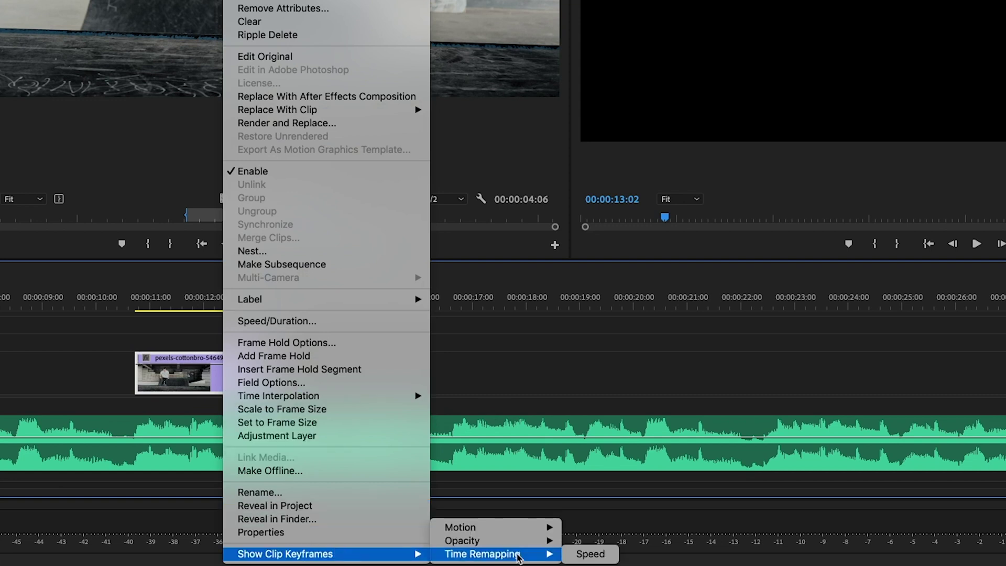
pyautogui.click(585, 556)
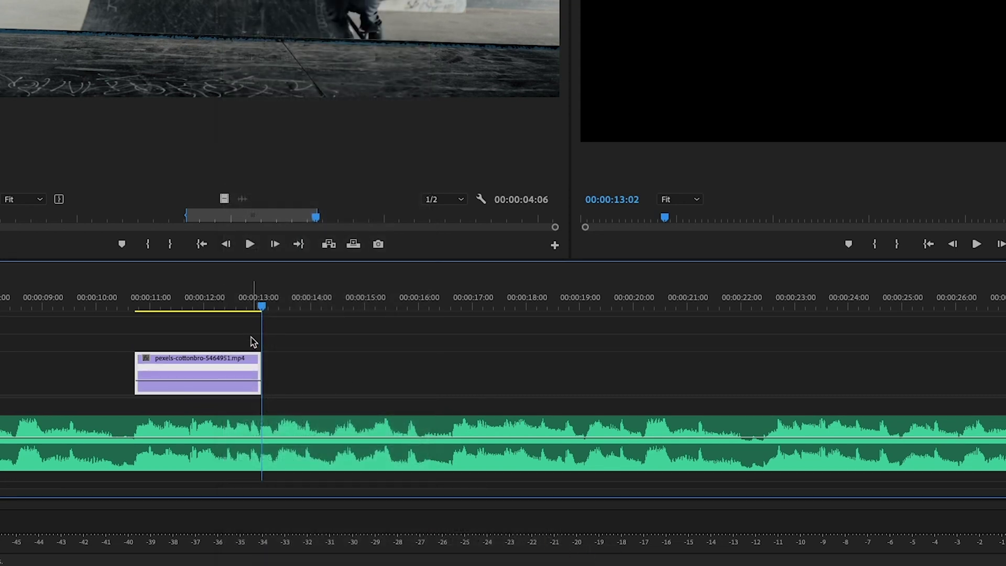
# - Keyframe the speed line near 00:00:12:19, ramp the rest up to about 186%, and preview it
pyautogui.click(242, 301)
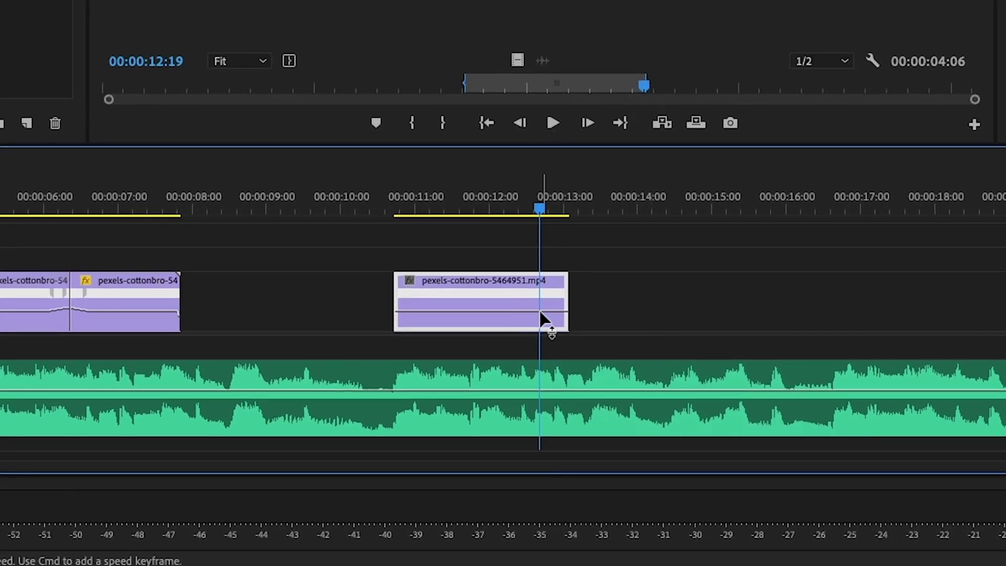
pyautogui.moveTo(541, 313)
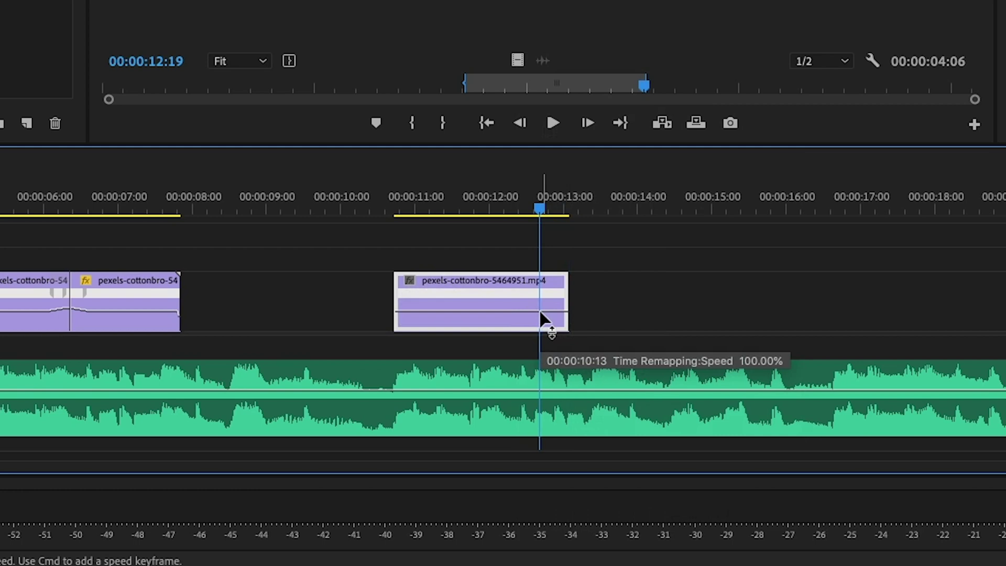
pyautogui.keyDown('super'); pyautogui.click(541, 314); pyautogui.keyUp('super')
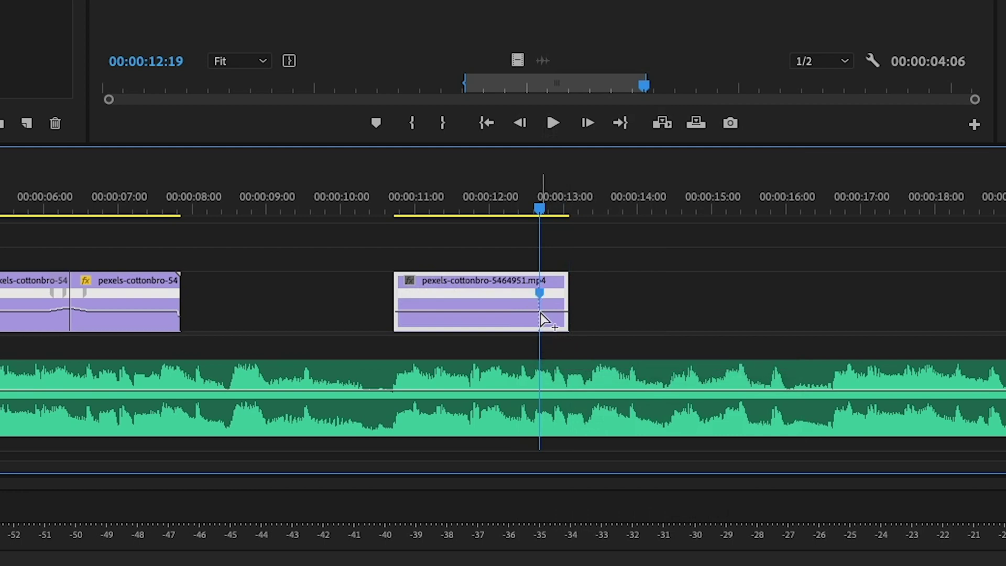
pyautogui.click(547, 312)
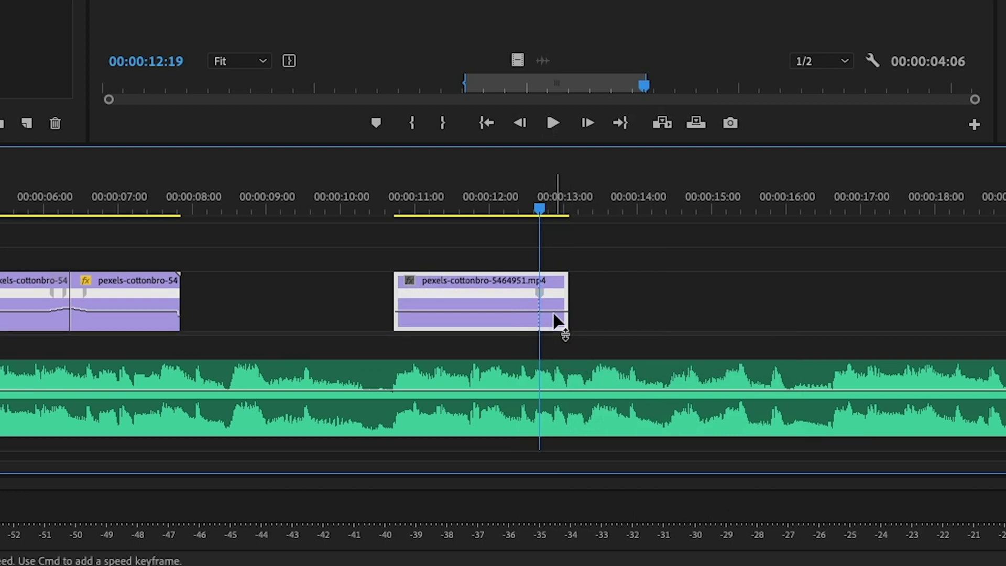
pyautogui.moveTo(553, 313); pyautogui.dragTo(595, 311)
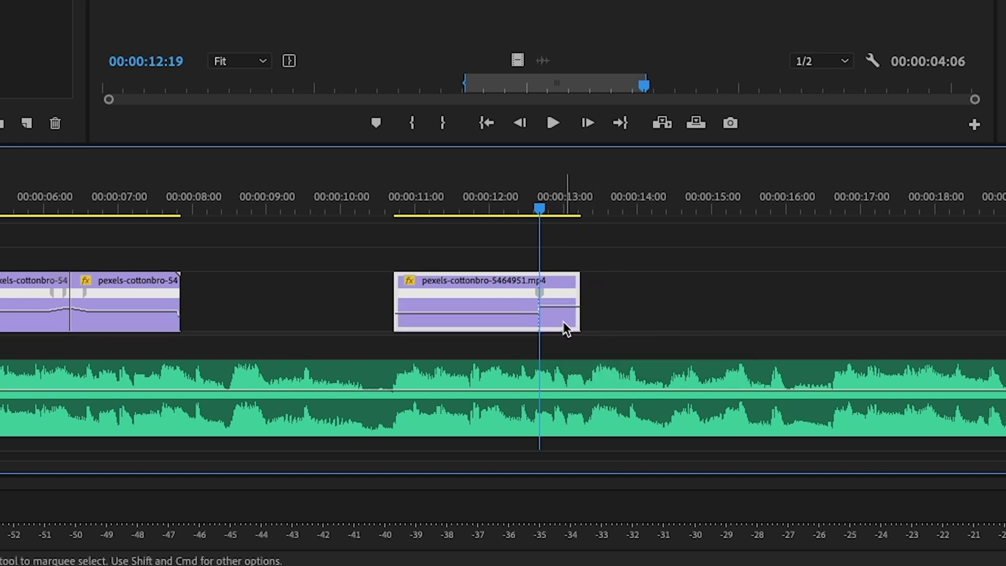
pyautogui.moveTo(543, 302); pyautogui.dragTo(566, 292)
pyautogui.click(401, 205)
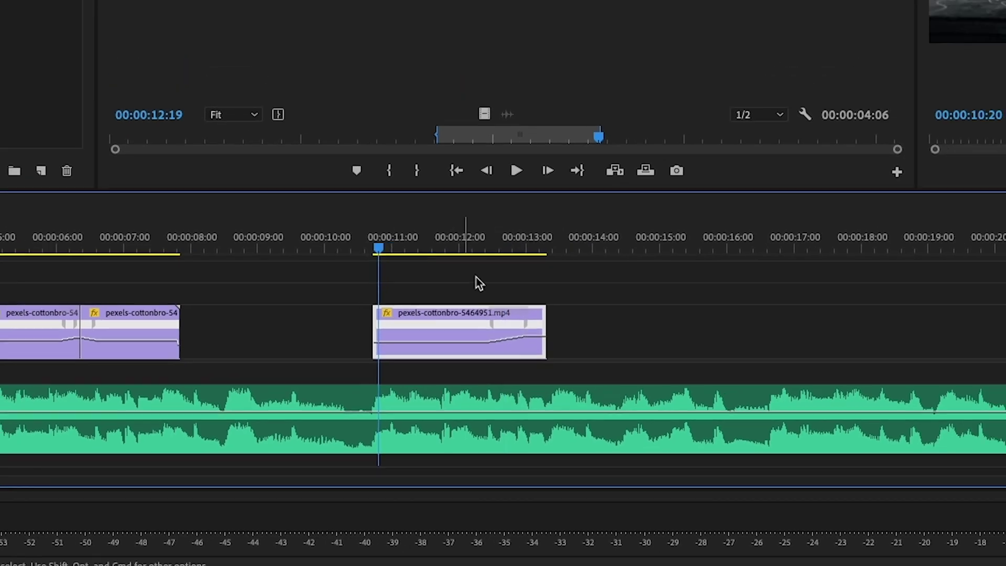
pyautogui.press('space')
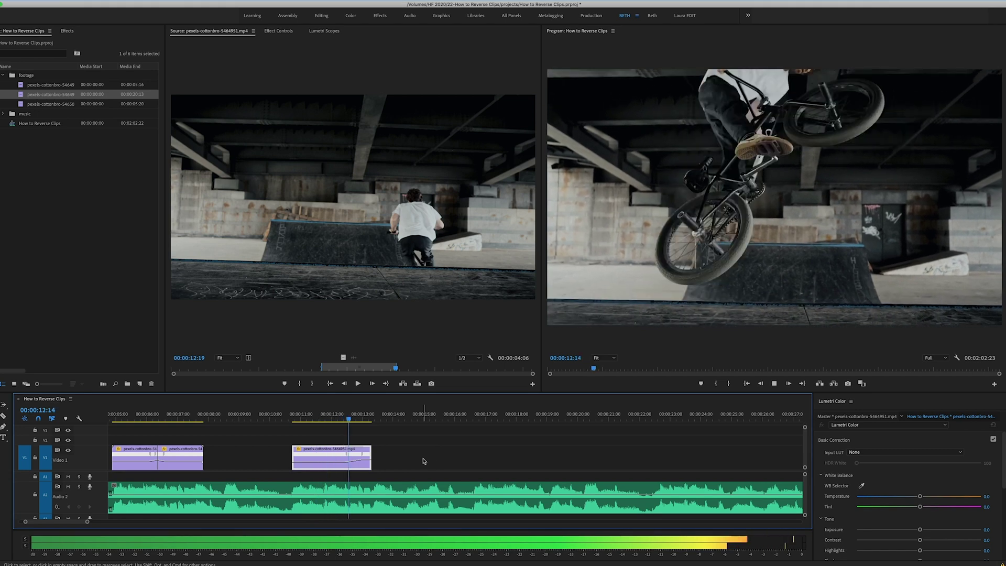
# - Trim five frames off the end of the ramped second clip and preview the ramp from near 00:00:11:00
pyautogui.press('space')
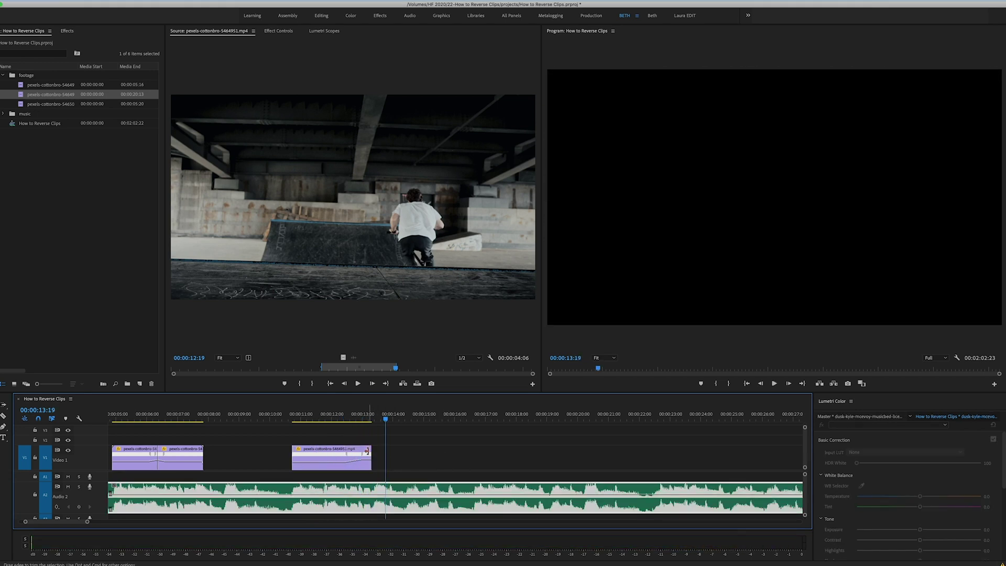
pyautogui.moveTo(370, 453); pyautogui.dragTo(336, 459)
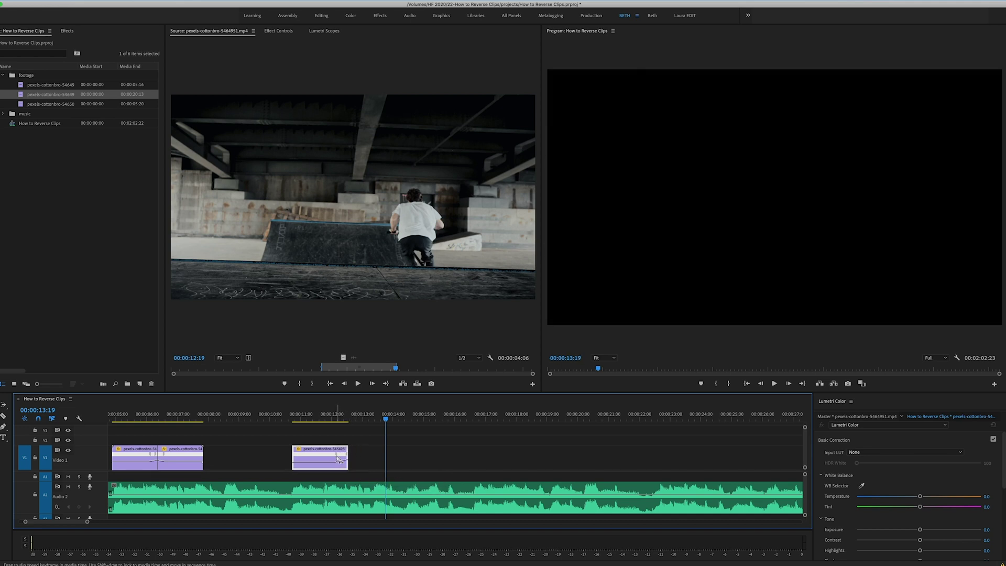
pyautogui.click(299, 416)
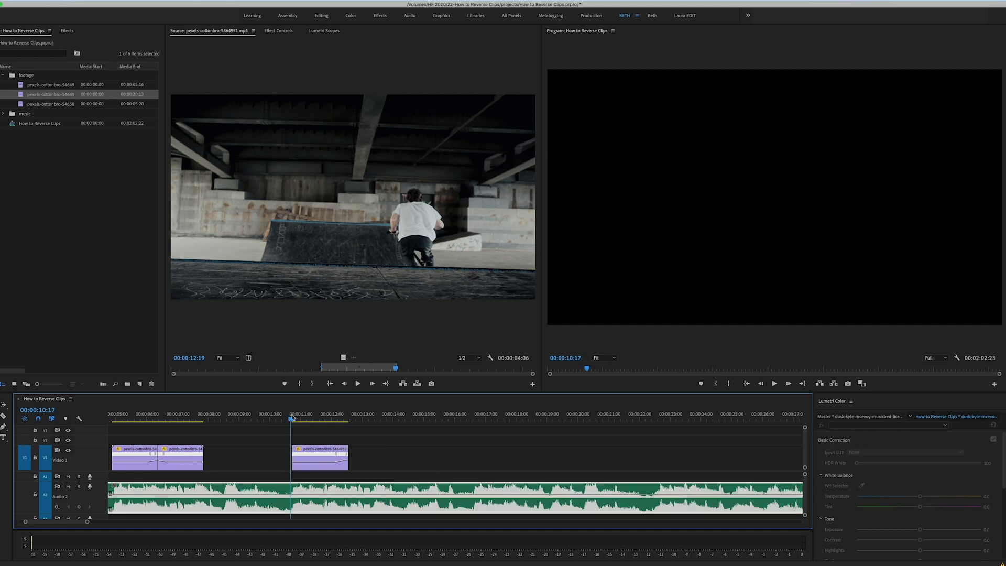
pyautogui.press('space')
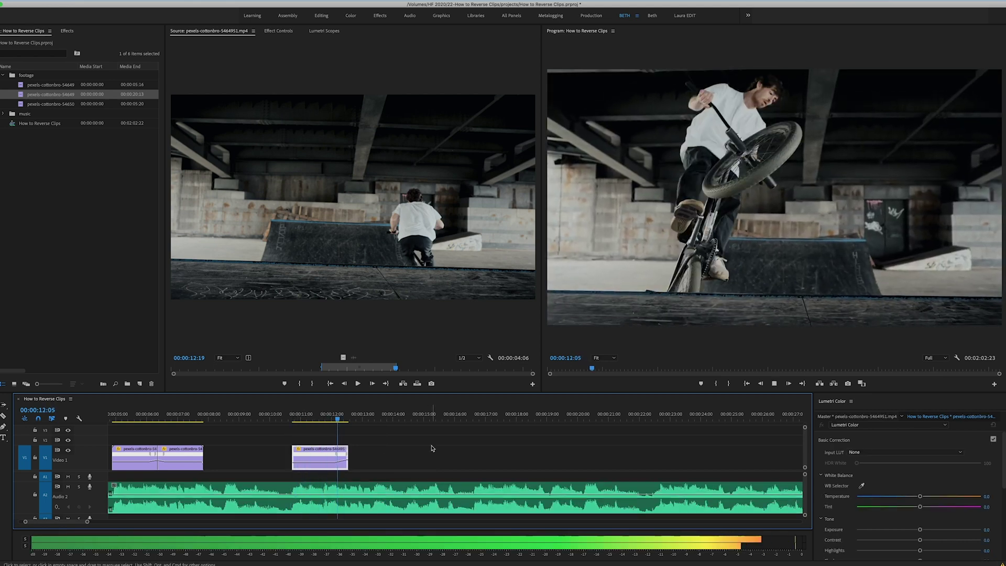
pyautogui.press('space')
# - Duplicate the ramped pexels-cottonbro-5464951.mp4 clip, placing the copy directly after it
pyautogui.click(323, 416)
pyautogui.click(324, 451)
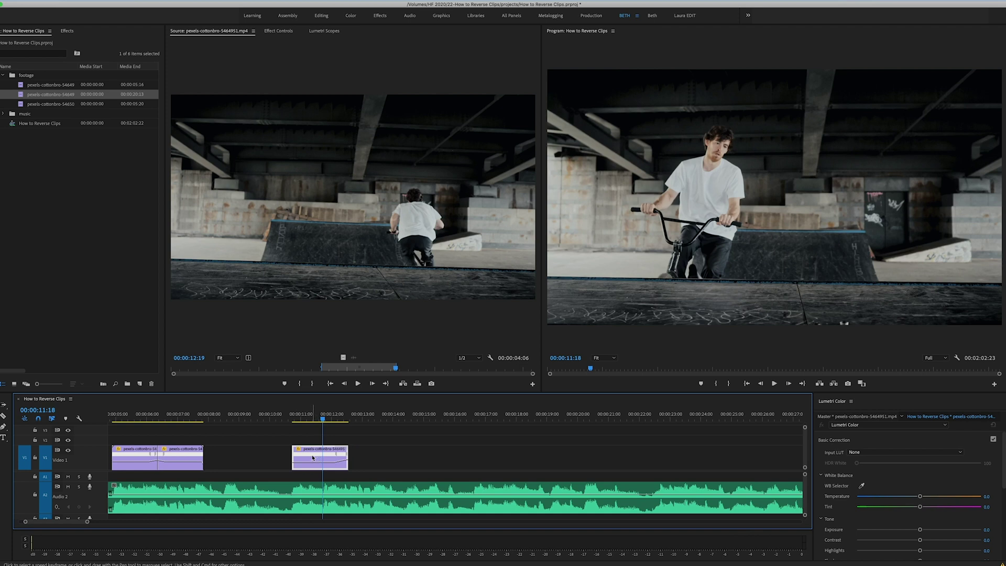
pyautogui.moveTo(313, 457); pyautogui.dragTo(363, 453)
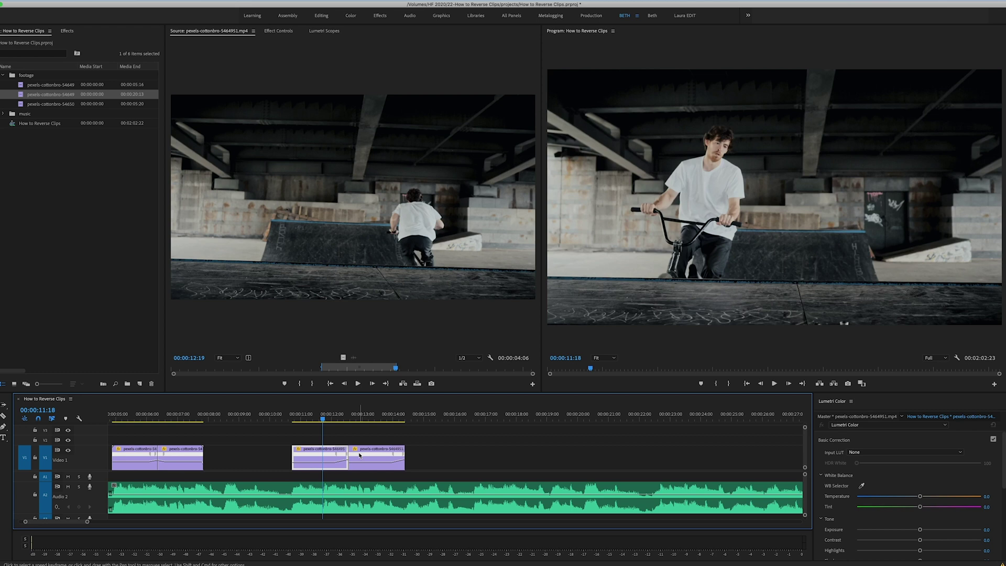
# - Apply Reverse Speed to the duplicated clip in Speed/Duration
pyautogui.rightClick(372, 455)
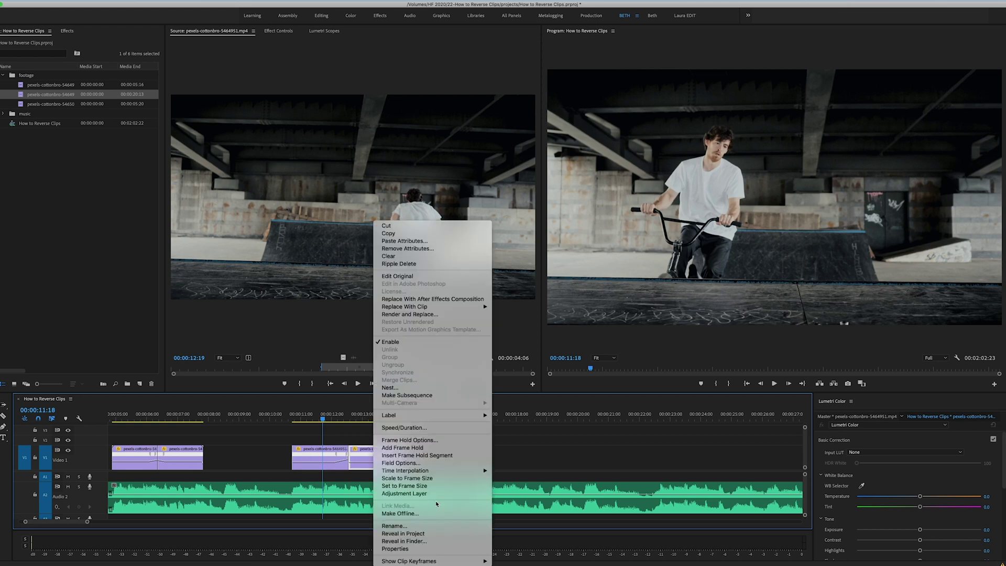
pyautogui.click(444, 433)
pyautogui.click(455, 287)
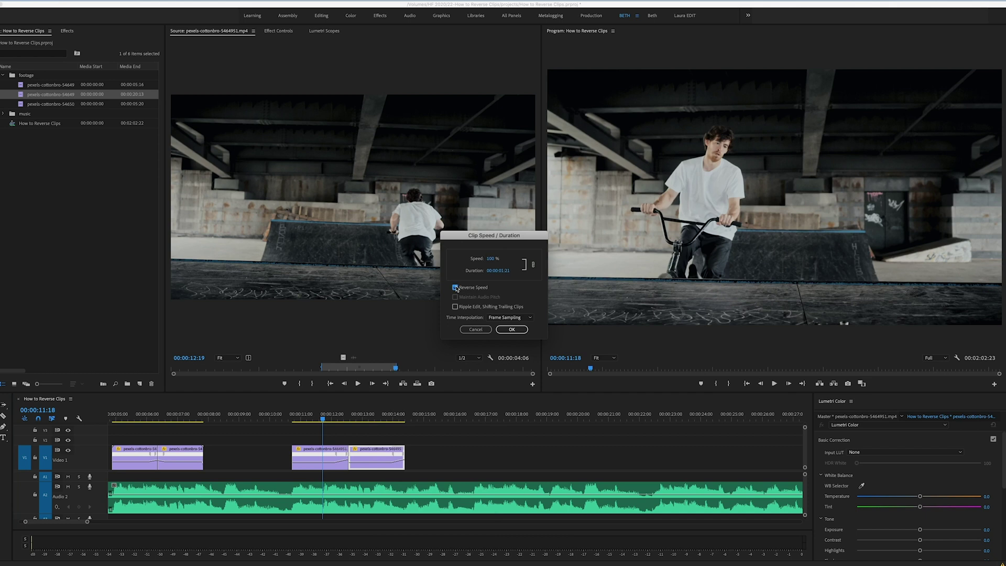
pyautogui.click(502, 327)
# - Play back from the clip start to check the jump and its rewind
pyautogui.click(293, 416)
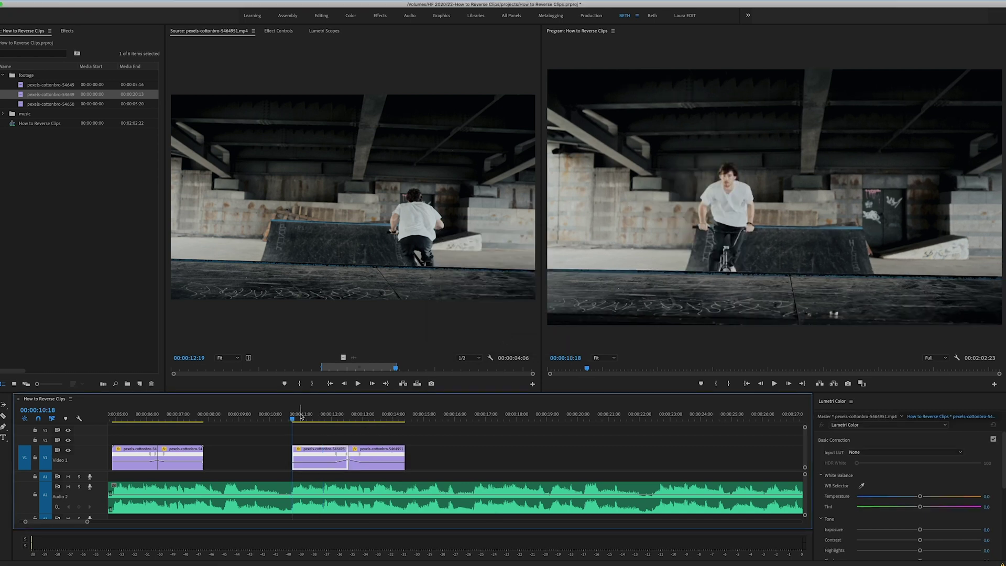
pyautogui.press('space')
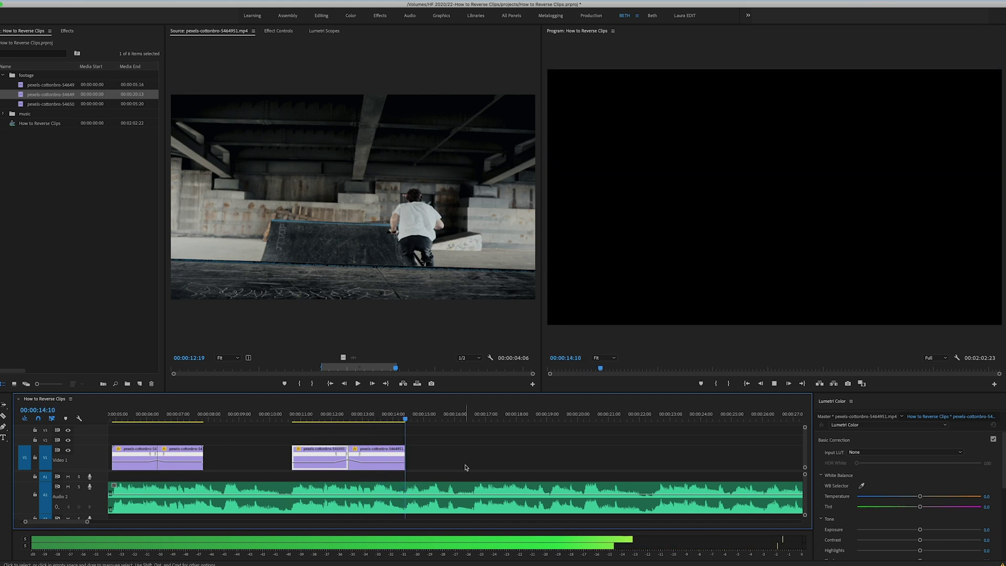
pyautogui.press('space')
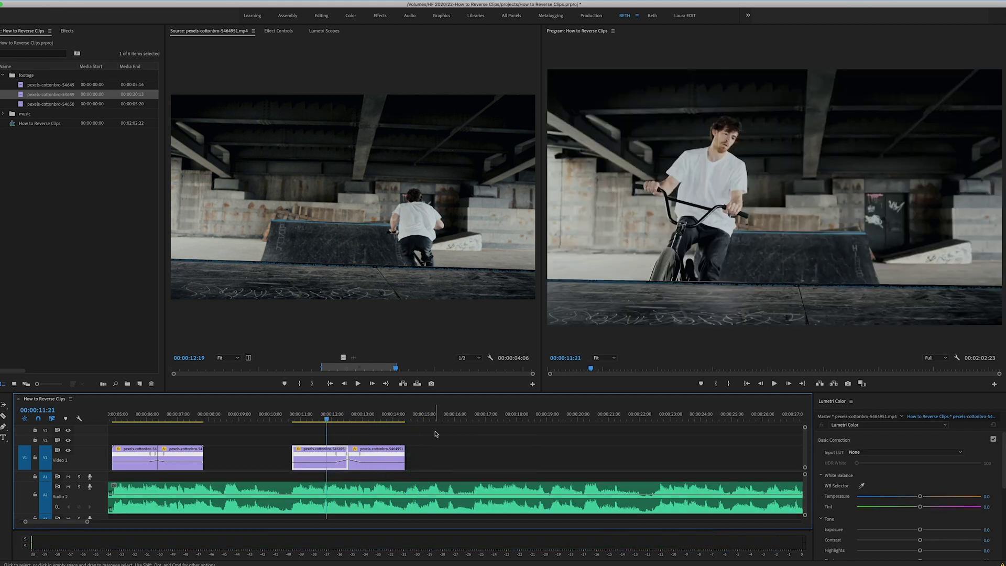